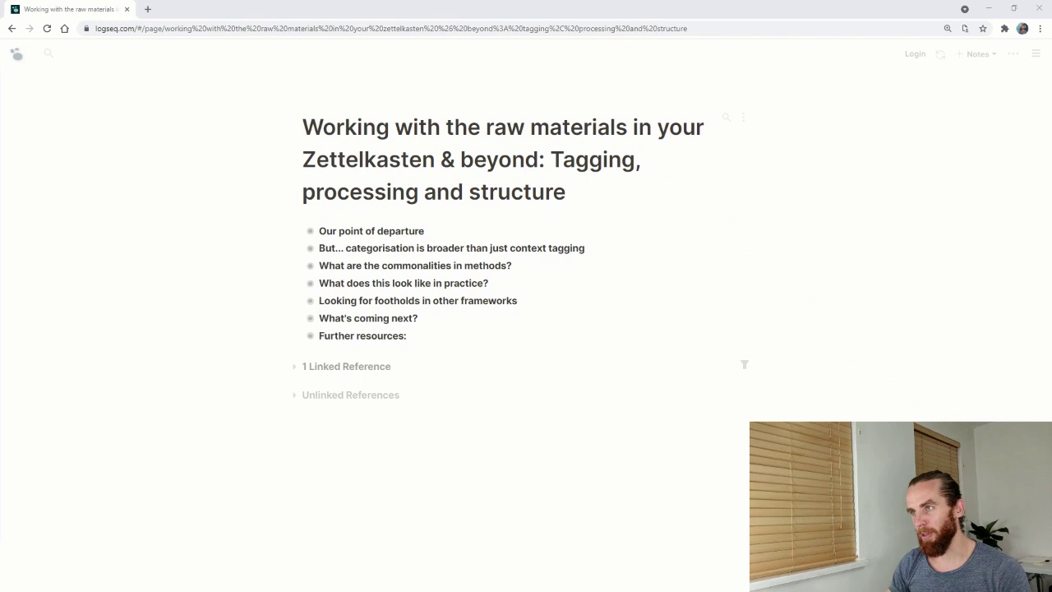
Expand the section "But... categorisation is broader than just context tagging" and its nested bullet "The questions I'm asking myself:"
{"action": "left_click", "coordinate": [303, 231]}
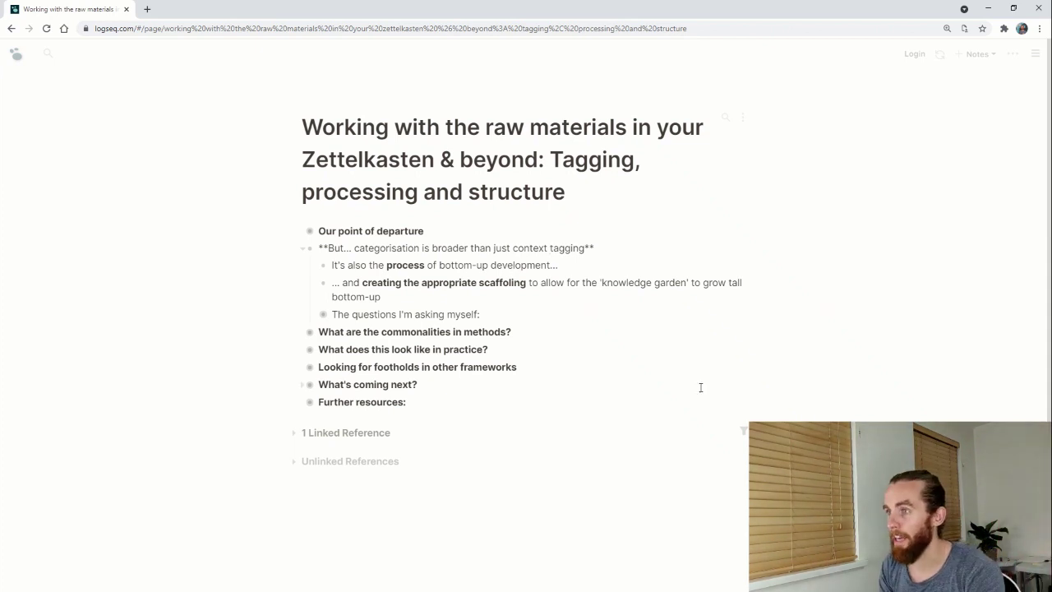
{"action": "left_click", "coordinate": [521, 314]}
{"action": "key", "text": "ctrl+Down"}
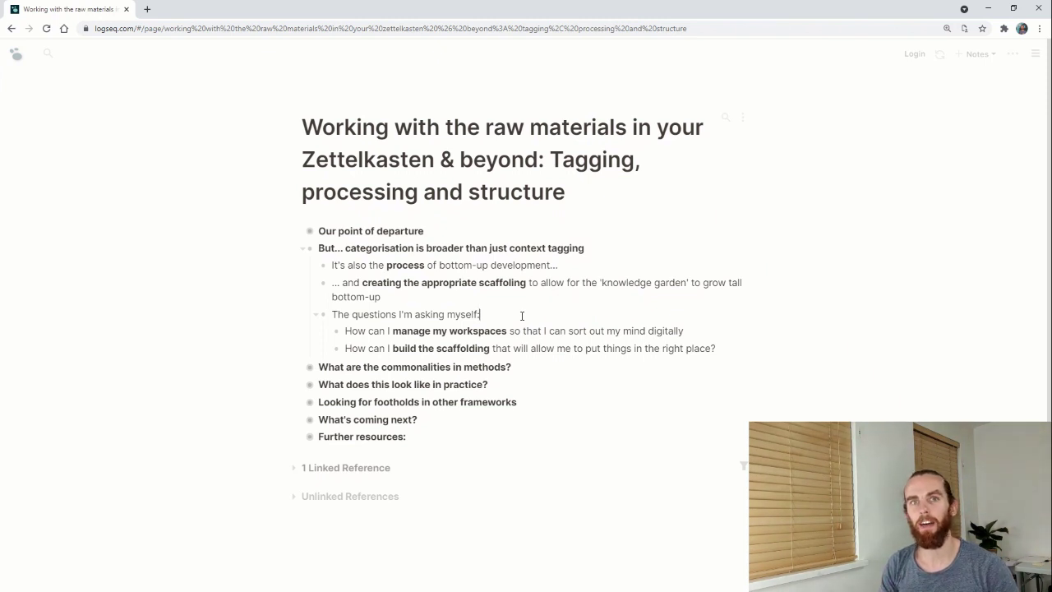
Collapse the section "But... categorisation is broader than just context tagging"
{"action": "key", "text": "Up"}
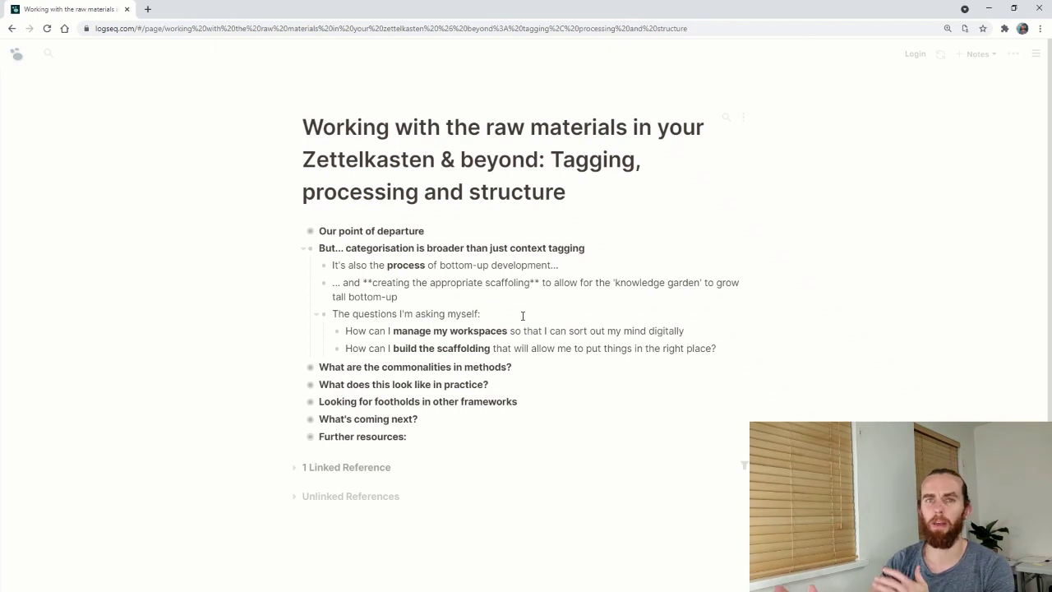
{"action": "key", "text": "Up"}
{"action": "key", "text": "Up"}
{"action": "key", "text": "ctrl+Up"}
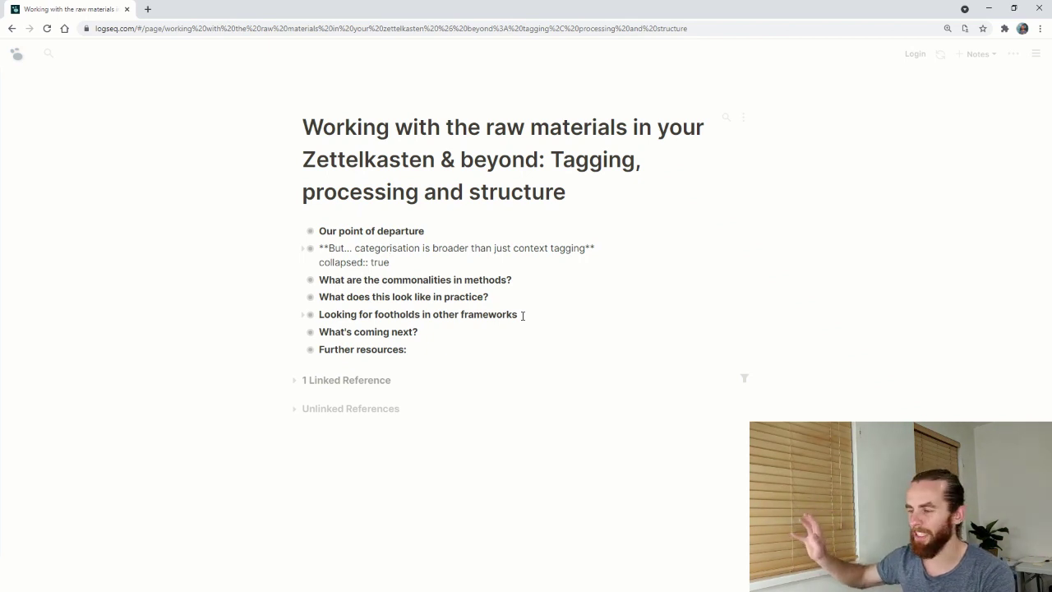
Expand the section "What are the commonalities in methods?" and its first bullet, "A way to resurface relevant notes later"
{"action": "key", "text": "Down"}
{"action": "key", "text": "Down"}
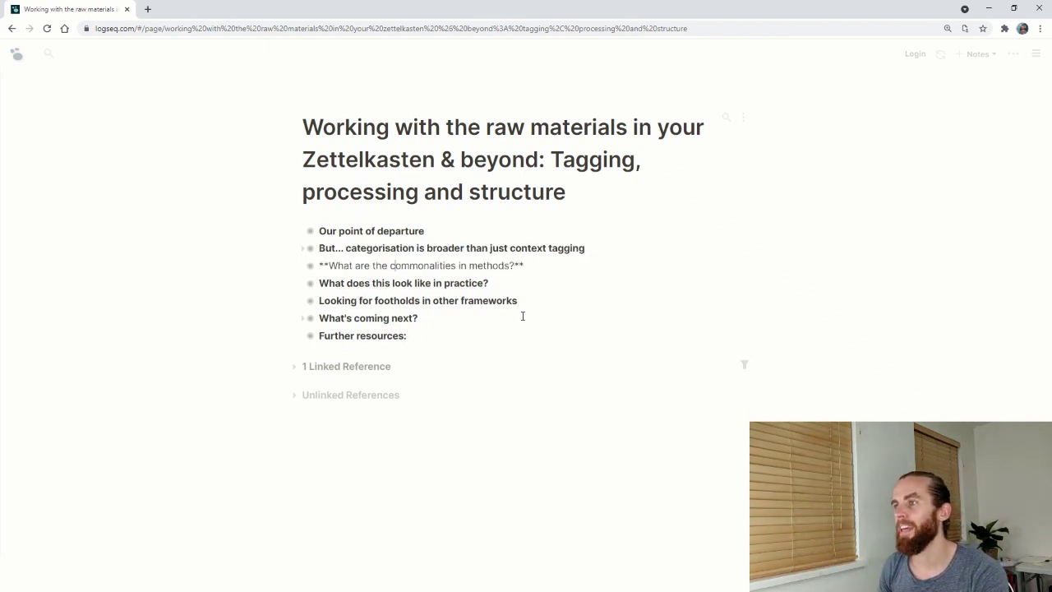
{"action": "key", "text": "ctrl+Down"}
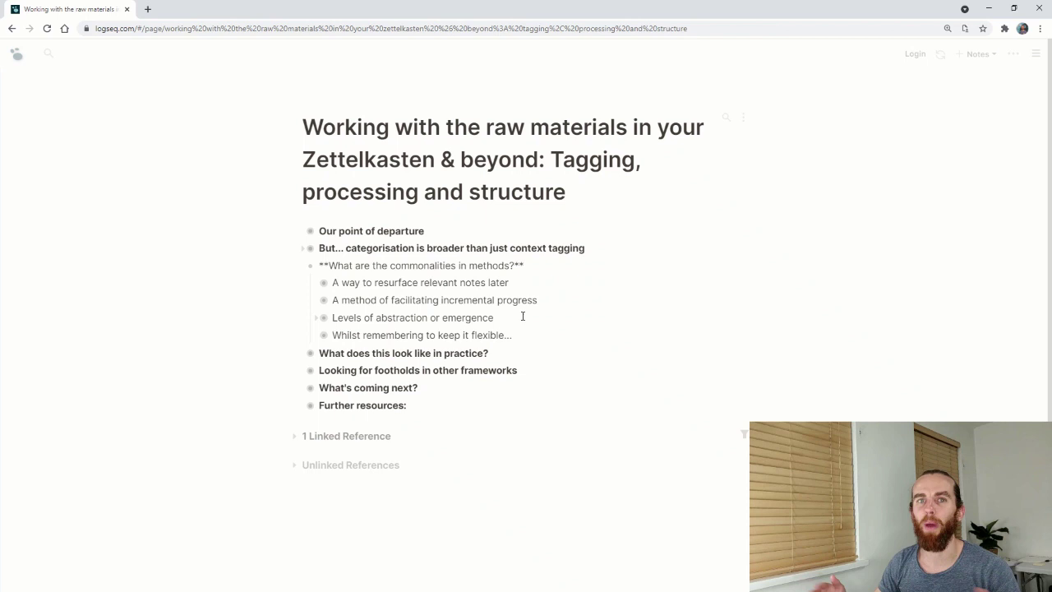
{"action": "key", "text": "Escape"}
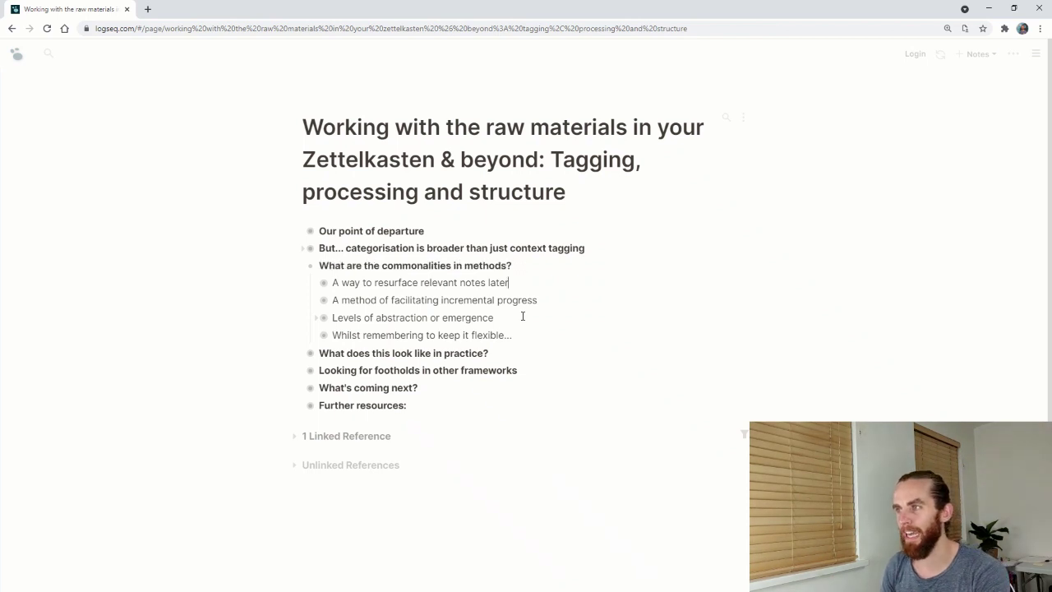
{"action": "key", "text": "ctrl+Down"}
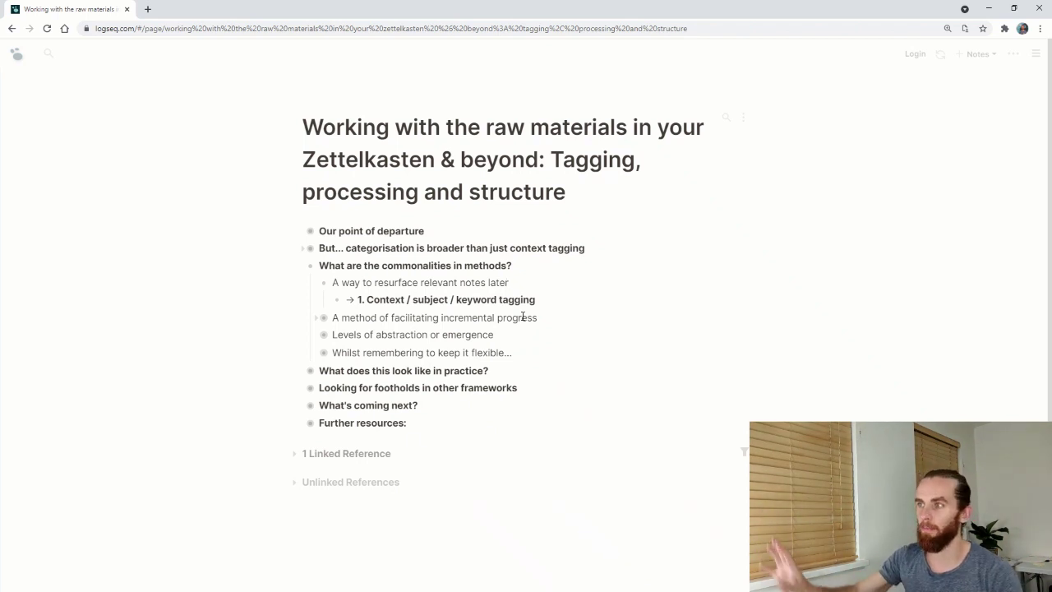
Expand the bullets "A method of facilitating incremental progress" and "Levels of abstraction or emergence"
{"action": "key", "text": "Down"}
{"action": "key", "text": "Down"}
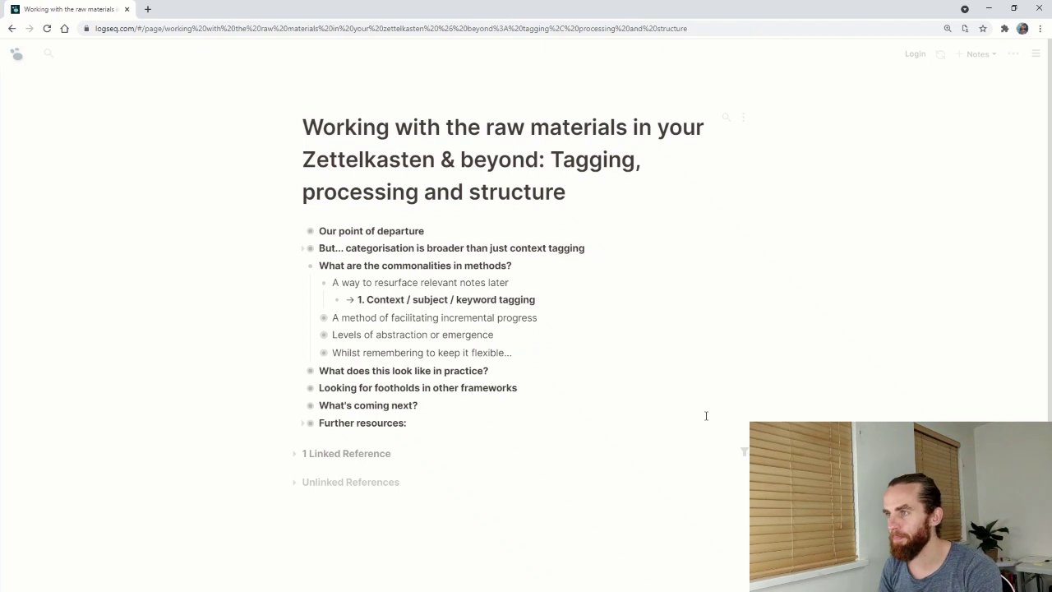
{"action": "key", "text": "ctrl+Down"}
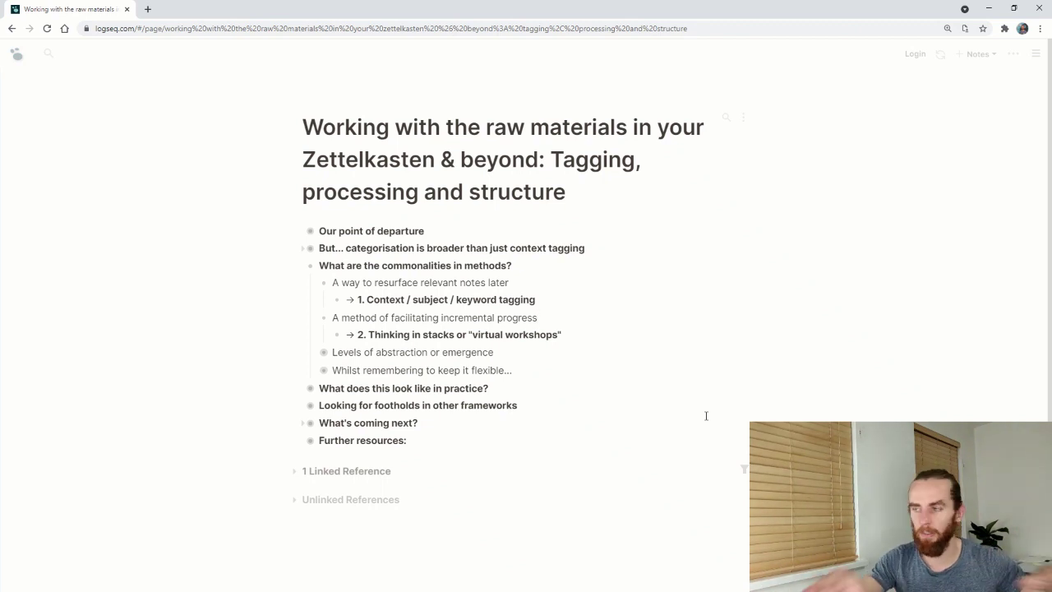
{"action": "key", "text": "Down"}
{"action": "key", "text": "Down"}
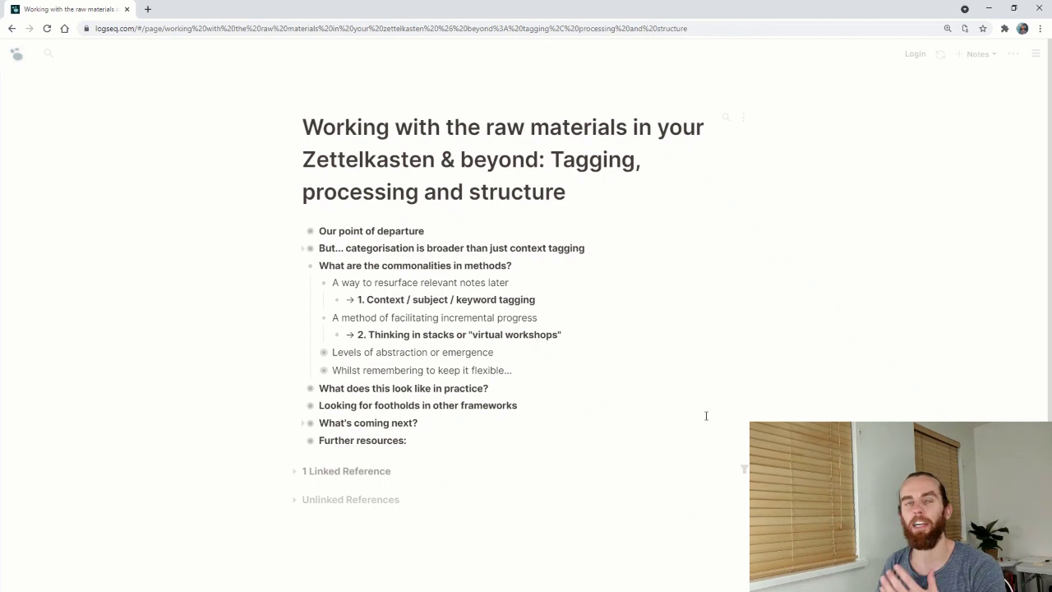
{"action": "key", "text": "ctrl+Down"}
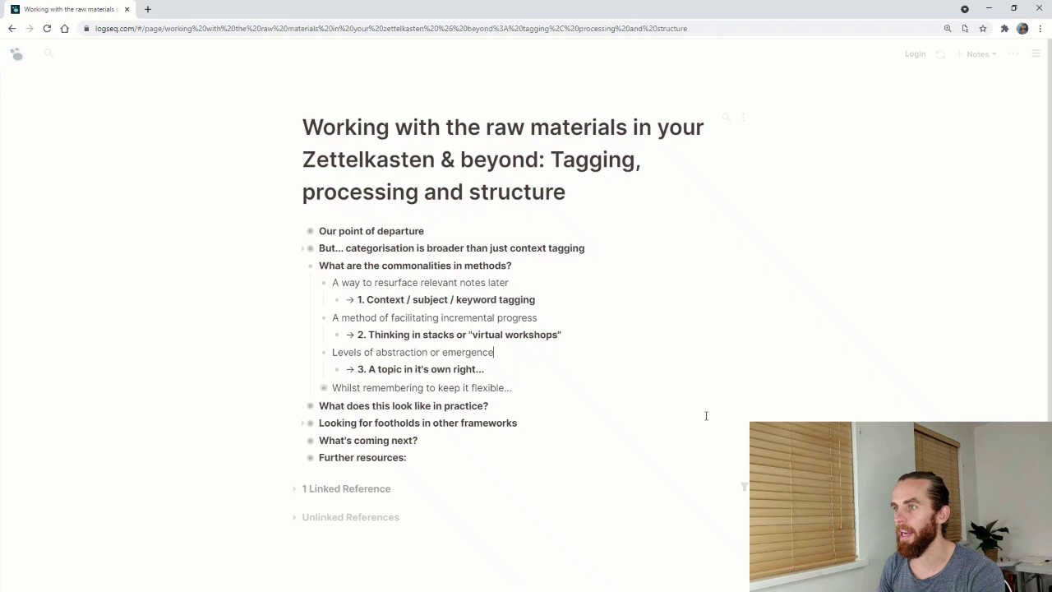
Expand the bullet "Whilst remembering to keep it flexible..." under the commonalities section
{"action": "key", "text": "Down"}
{"action": "key", "text": "Down"}
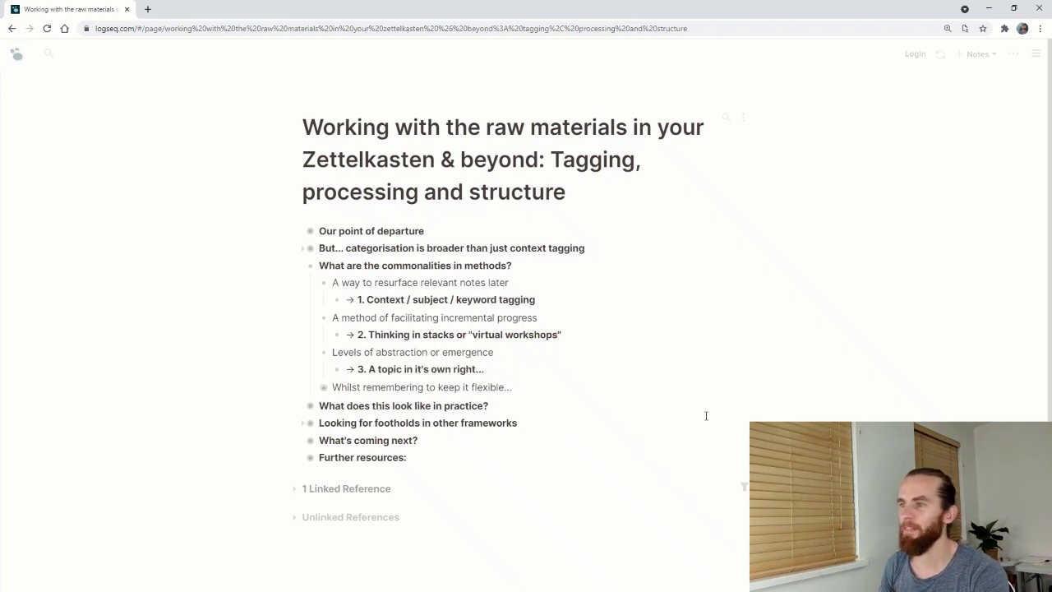
{"action": "key", "text": "ctrl+Down"}
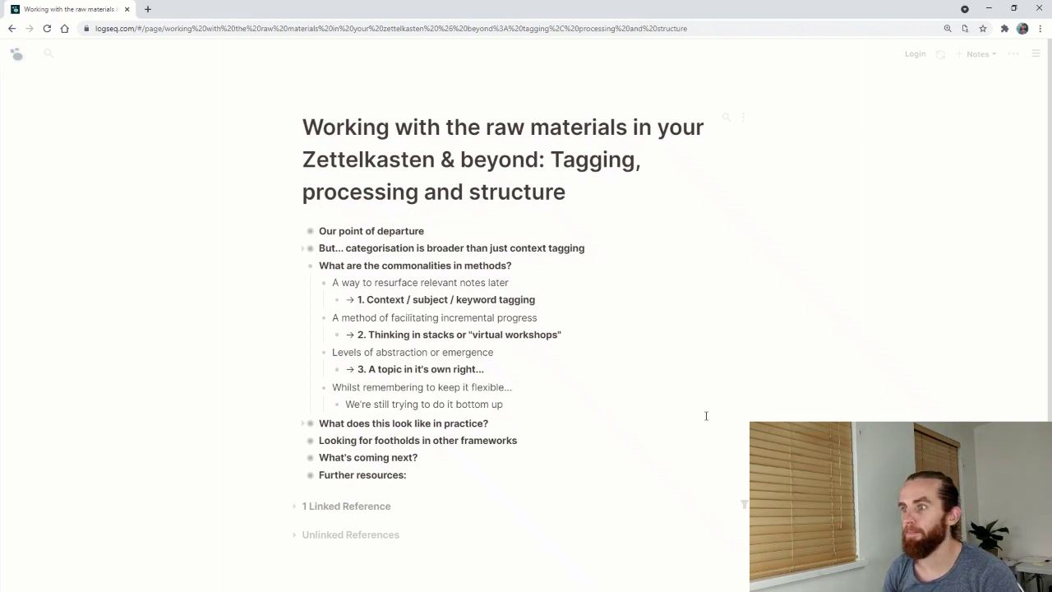
Collapse the section "What are the commonalities in methods?" and expand "What does this look like in practice?"
{"action": "key", "text": "Down"}
{"action": "key", "text": "Up"}
{"action": "key", "text": "Up"}
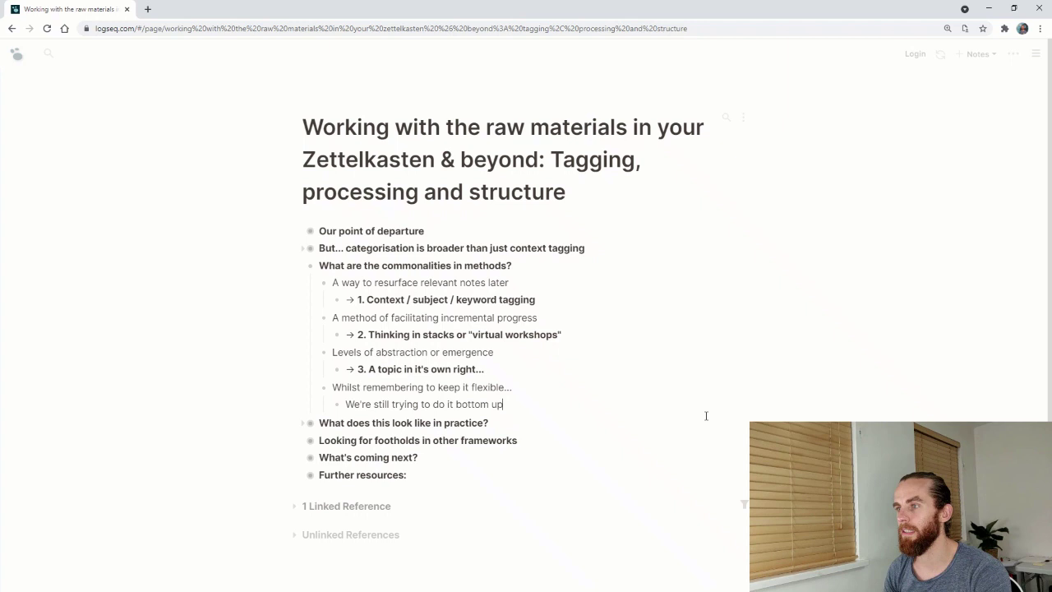
{"action": "key", "text": "ctrl+z"}
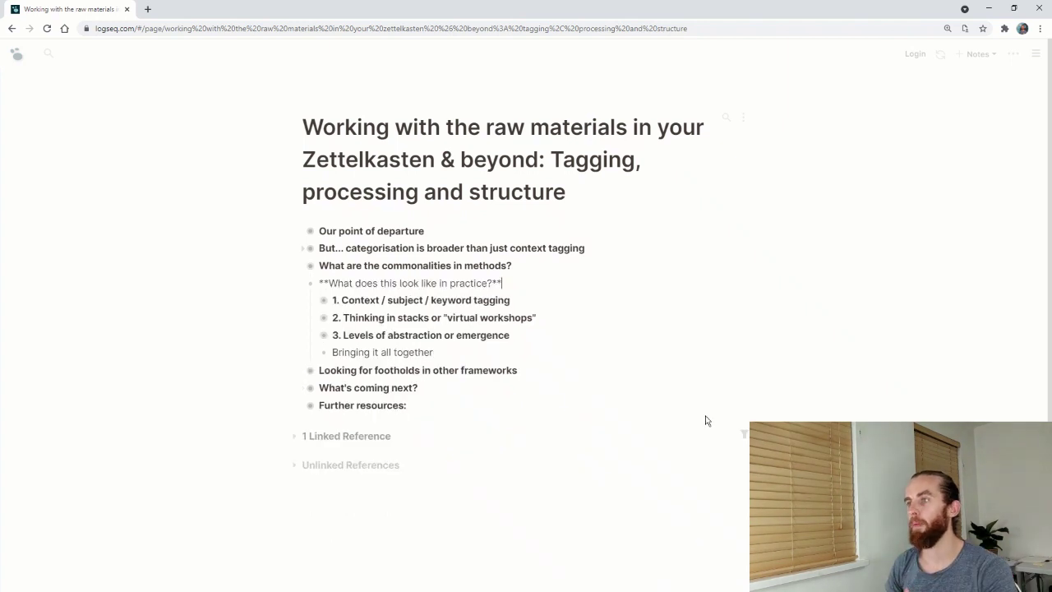
Expand "1. Context / subject / keyword tagging" and its nested bullet of advice from "How to Take Smart Notes"
{"action": "key", "text": "Down"}
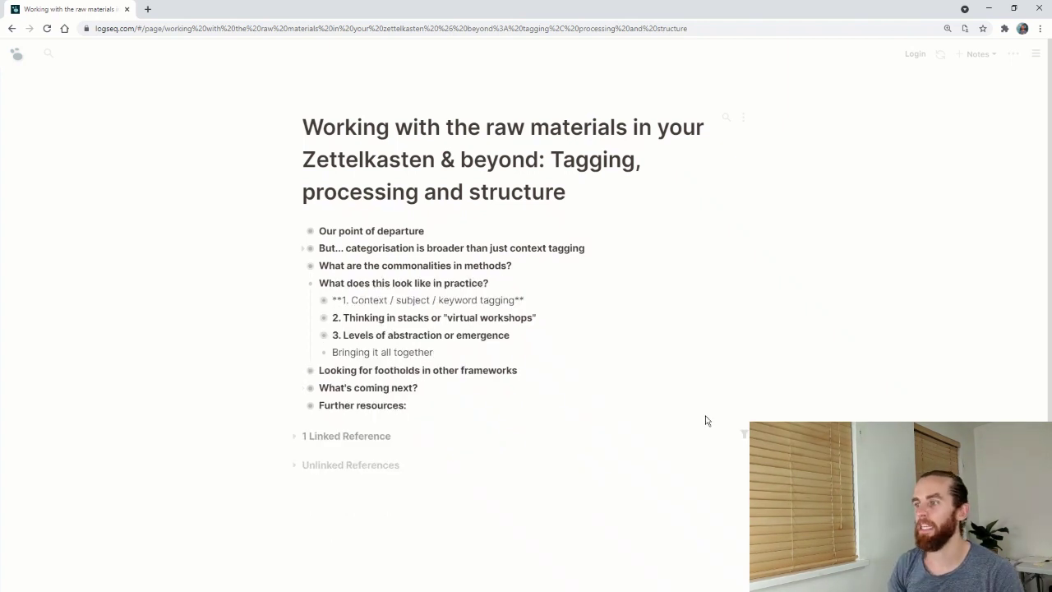
{"action": "key", "text": "ctrl+Down"}
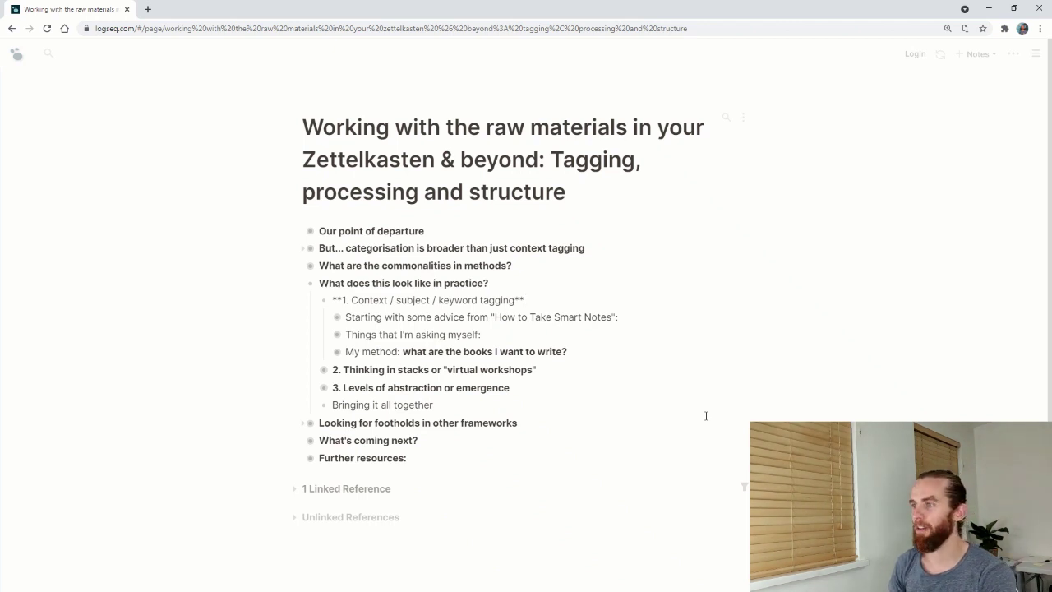
{"action": "key", "text": "Down"}
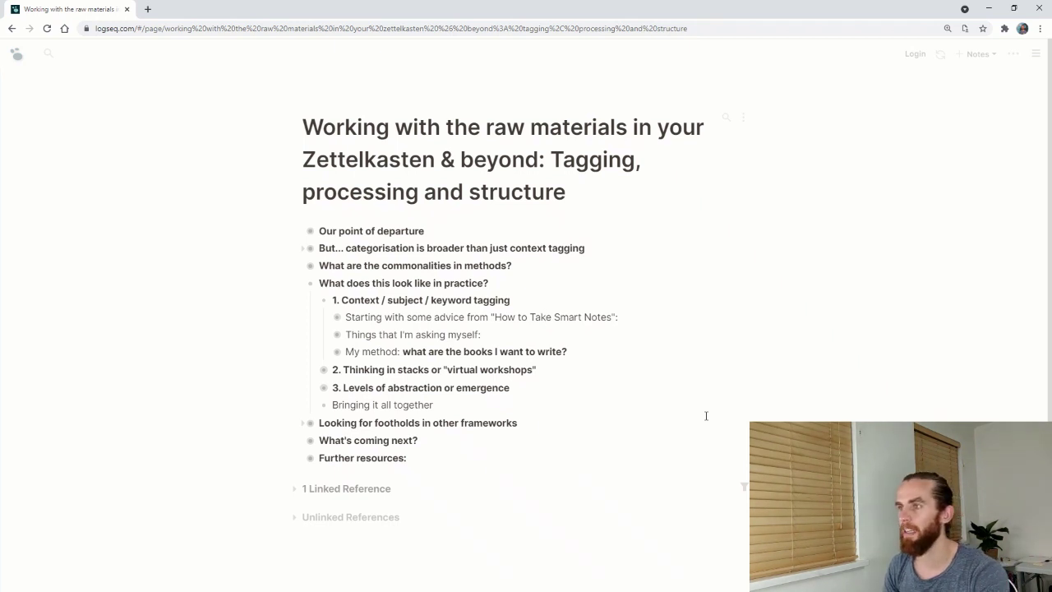
{"action": "key", "text": "ctrl+Down"}
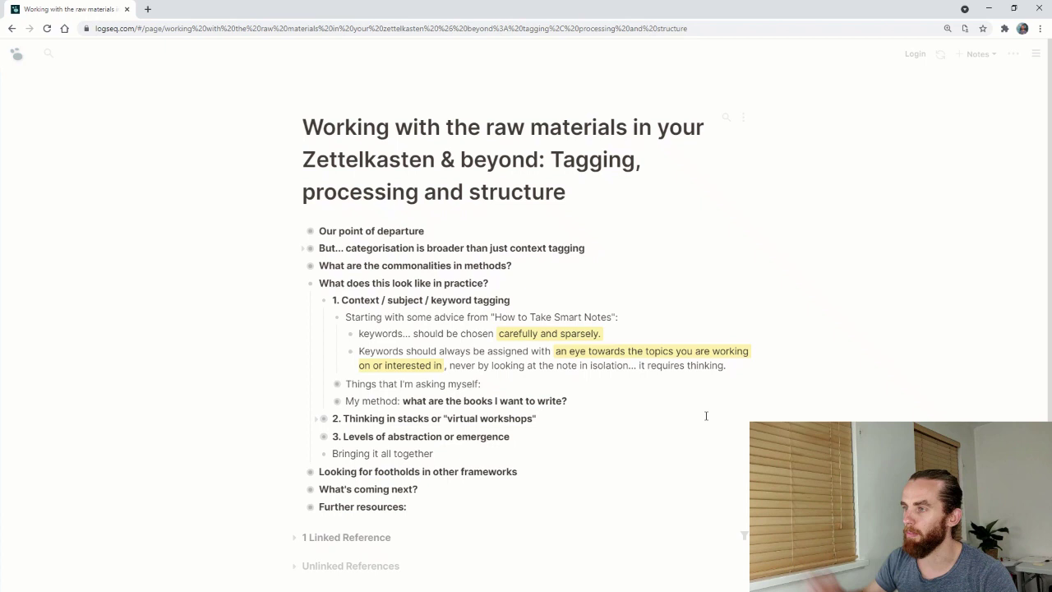
Expand the bullet "Things that I'm asking myself:" under context / subject / keyword tagging
{"action": "key", "text": "Down"}
{"action": "key", "text": "Down"}
{"action": "key", "text": "Down"}
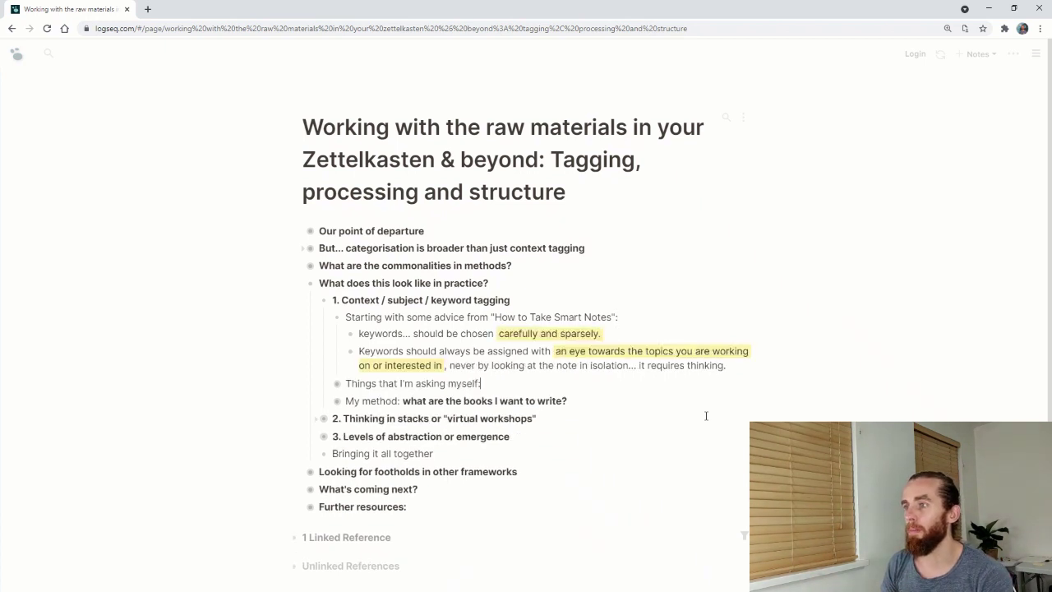
{"action": "key", "text": "ctrl+Down"}
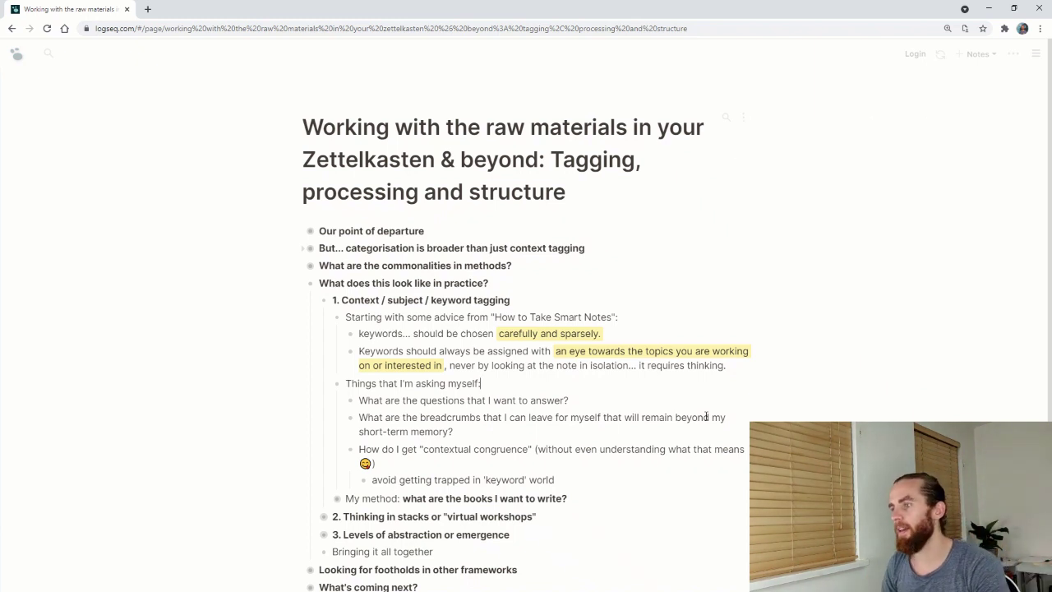
Expand the bullet "My method: what are the books I want to write?" to reveal its tag hierarchy
{"action": "key", "text": "Down"}
{"action": "key", "text": "Down"}
{"action": "key", "text": "Down"}
{"action": "key", "text": "Down"}
{"action": "key", "text": "Down"}
{"action": "key", "text": "Down"}
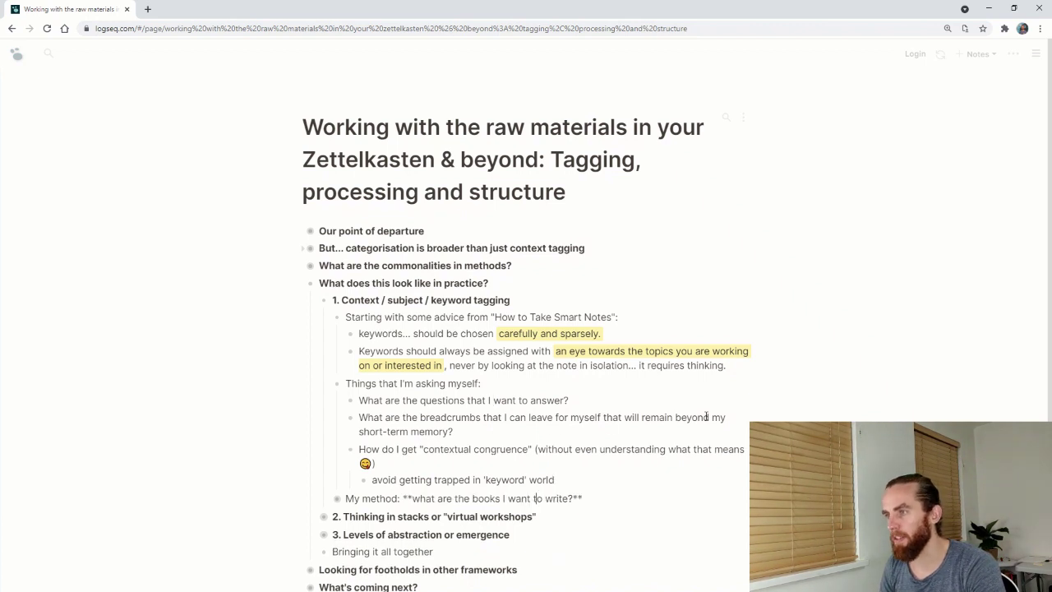
{"action": "key", "text": "ctrl+Down"}
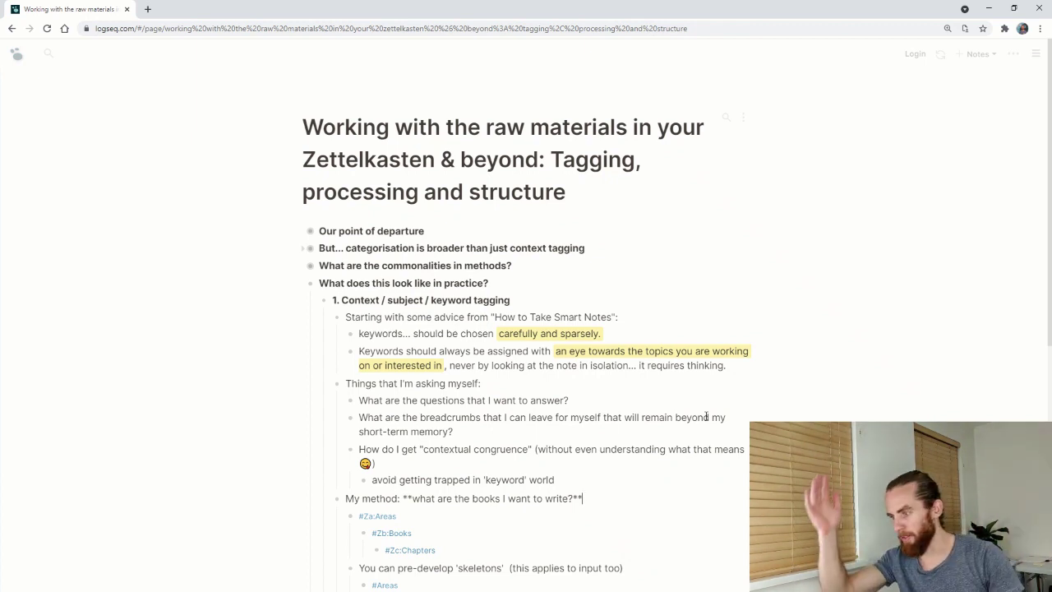
Select the passage on keeping an eye towards the topics being worked on, and review the tag skeletons under "My method"
{"action": "scroll", "coordinate": [652, 391], "scroll_direction": "down", "scroll_amount": 1}
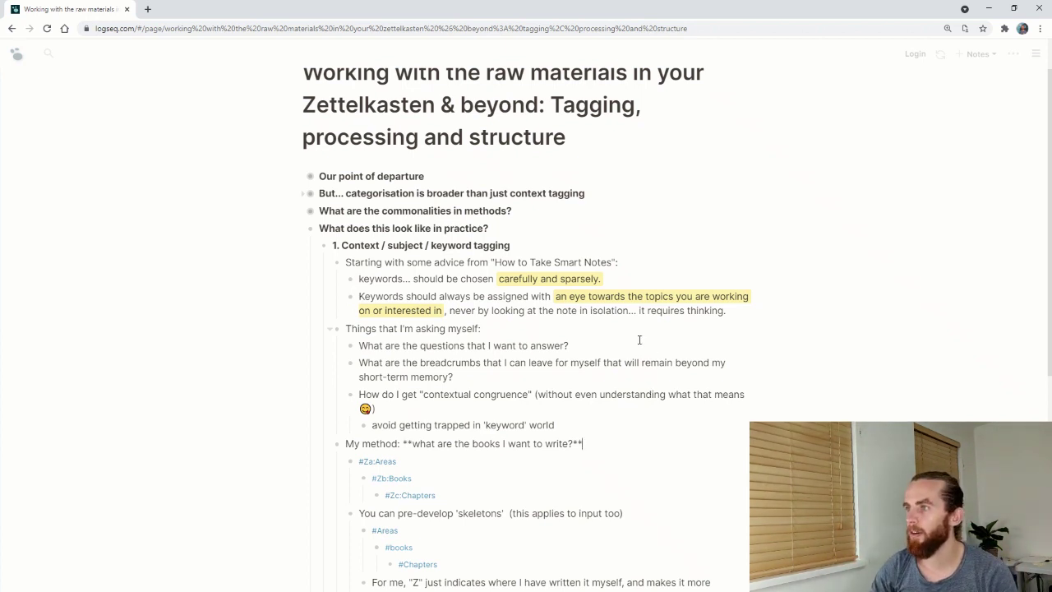
{"action": "left_click_drag", "start_coordinate": [442, 311], "coordinate": [563, 299]}
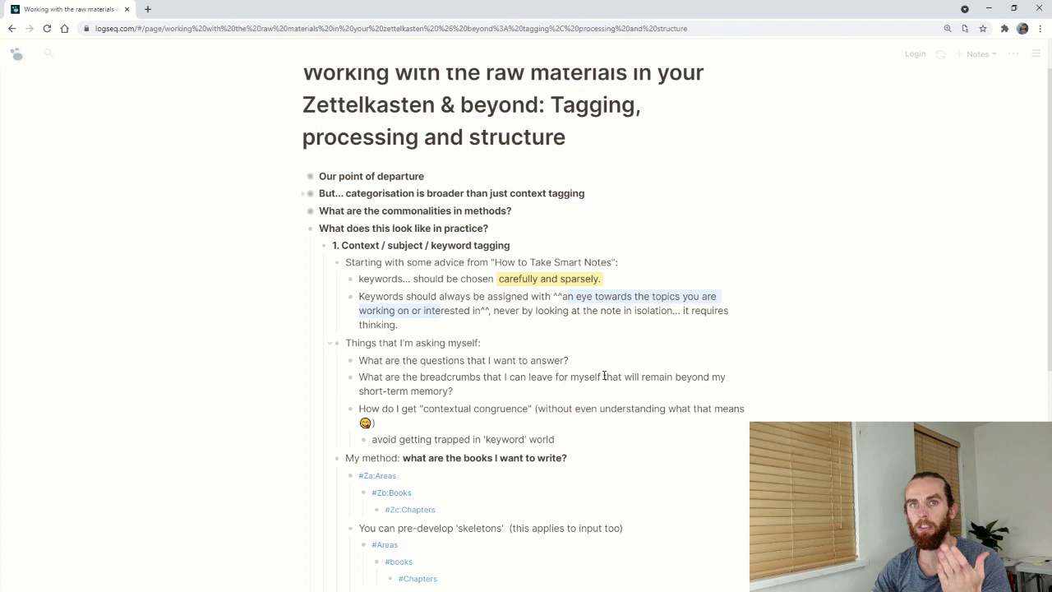
{"action": "scroll", "coordinate": [604, 370], "scroll_direction": "down", "scroll_amount": 1}
{"action": "left_click", "coordinate": [536, 473]}
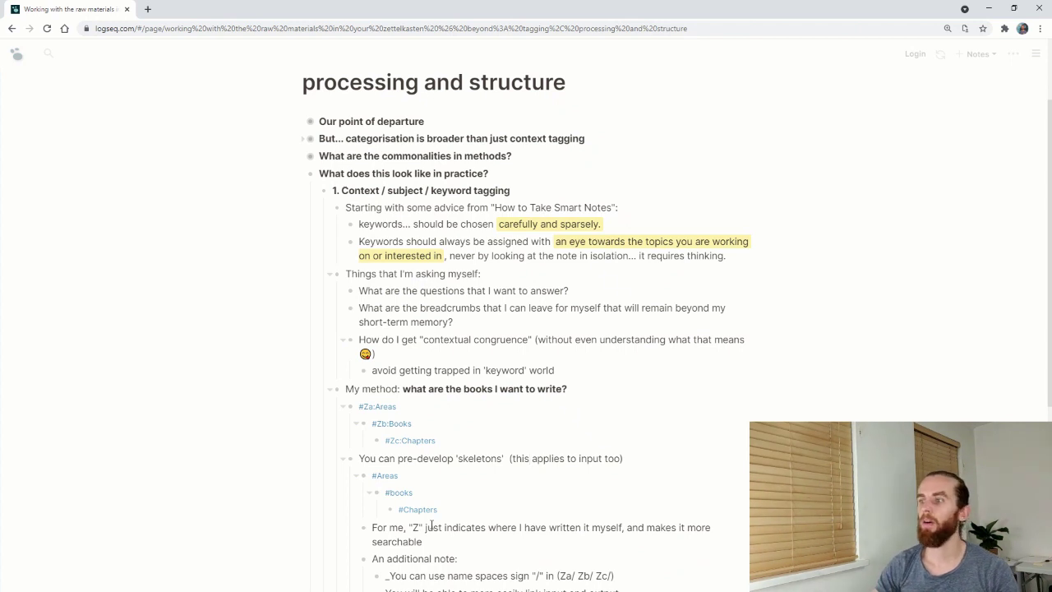
Search the pages for the prefixes "za", "zb" and "zc" one after another, then close the search
{"action": "left_click", "coordinate": [123, 54]}
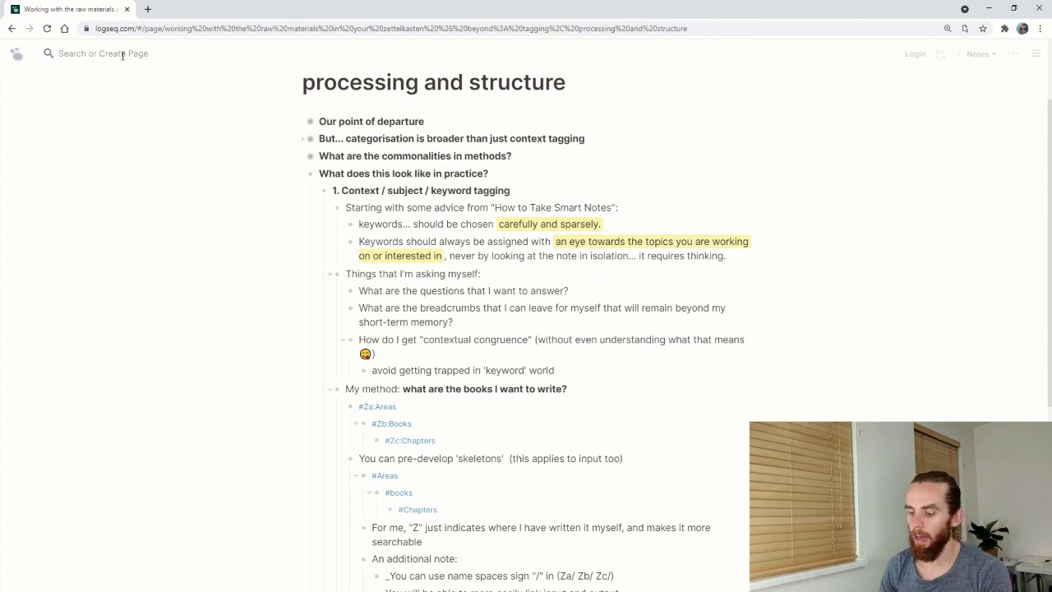
{"action": "type", "text": "za"}
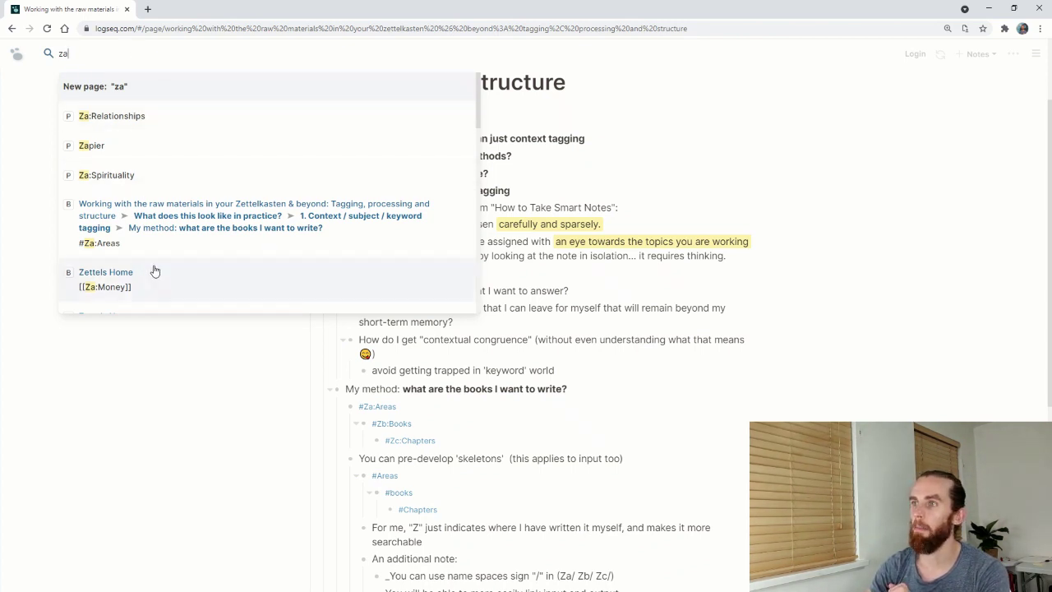
{"action": "key", "text": "BackSpace"}
{"action": "type", "text": "b"}
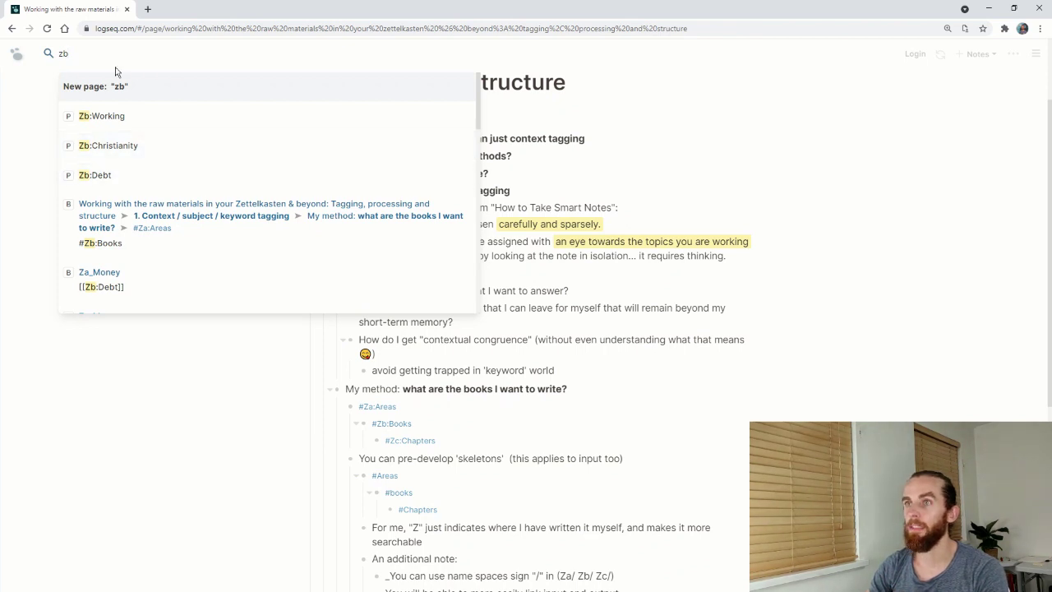
{"action": "key", "text": "BackSpace"}
{"action": "type", "text": "c"}
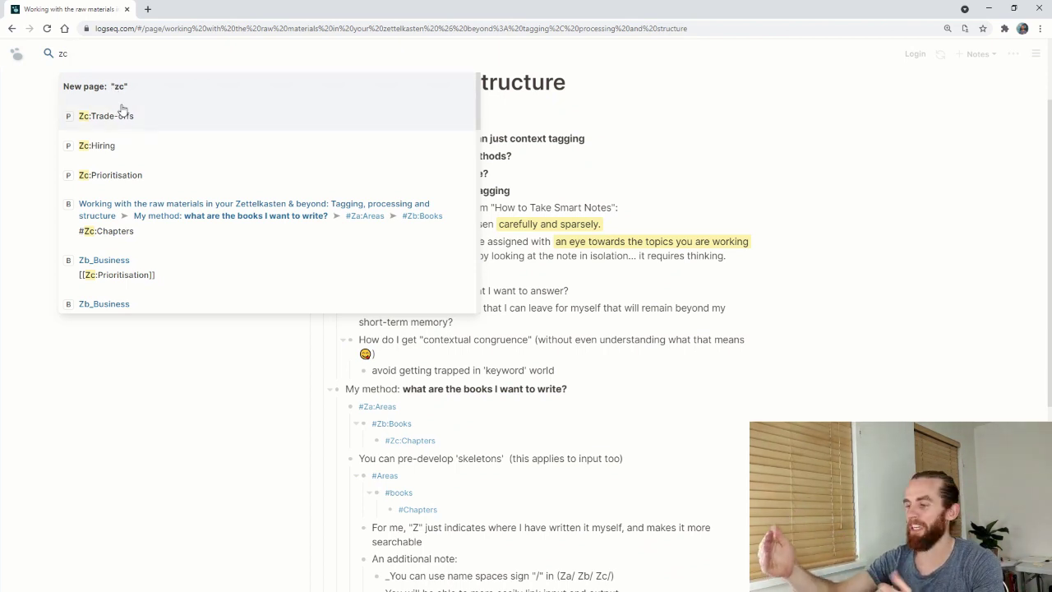
{"action": "key", "text": "Escape"}
Collapse the context tagging bullet and expand "2. Thinking in stacks or "virtual workshops"" with its nested "Some ideas:"
{"action": "scroll", "coordinate": [444, 417], "scroll_direction": "down", "scroll_amount": 2}
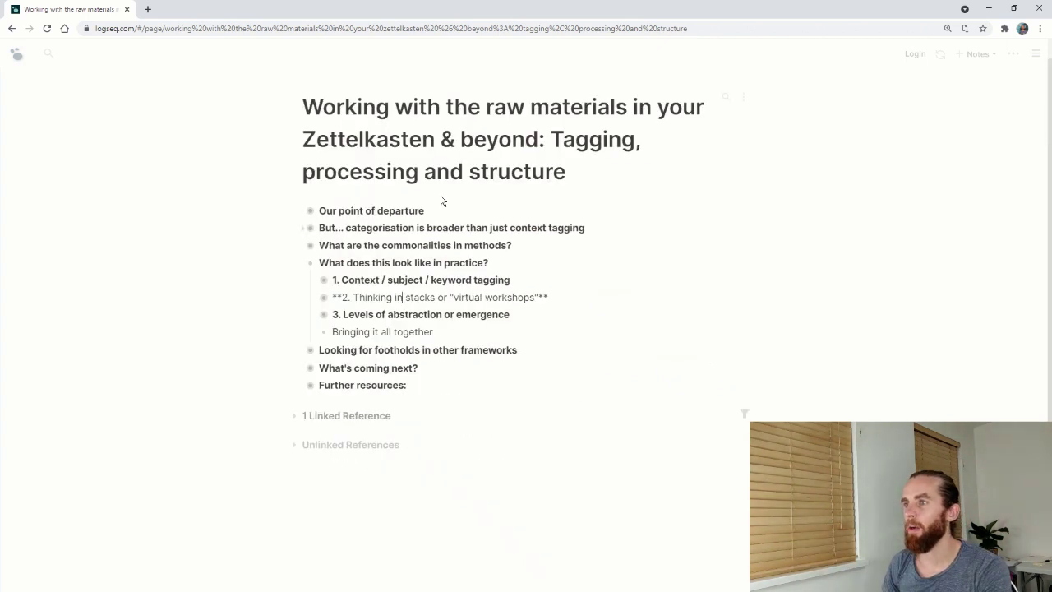
{"action": "key", "text": "ctrl+Down"}
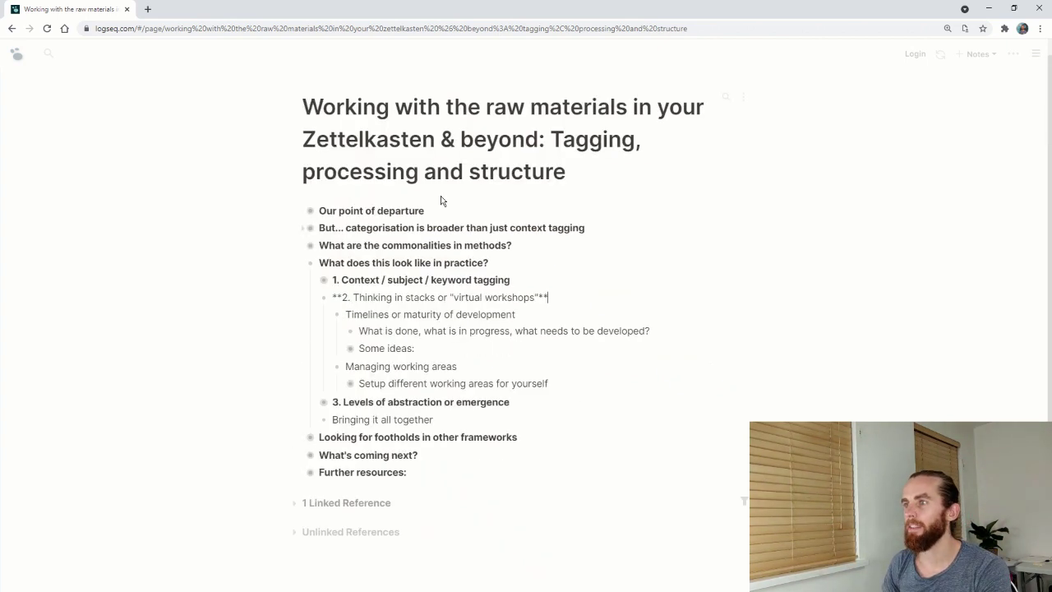
{"action": "key", "text": "Down"}
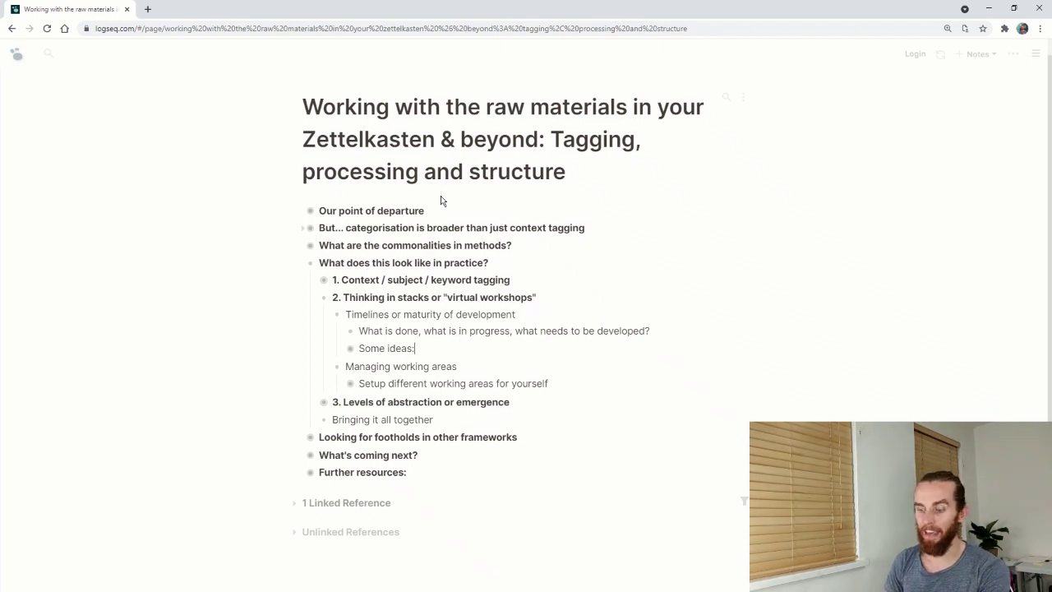
{"action": "type", "text": "#Empty → #Develop → #Raw → #Medium → #Baked → #Review (Mine) #Blue → #Rare → #Medium → #MediumWell → #Well → #****IBurntIt (Steak) I avoid using \"TODO\" \"DOING\" \"DONE\" because of my CRMs"}
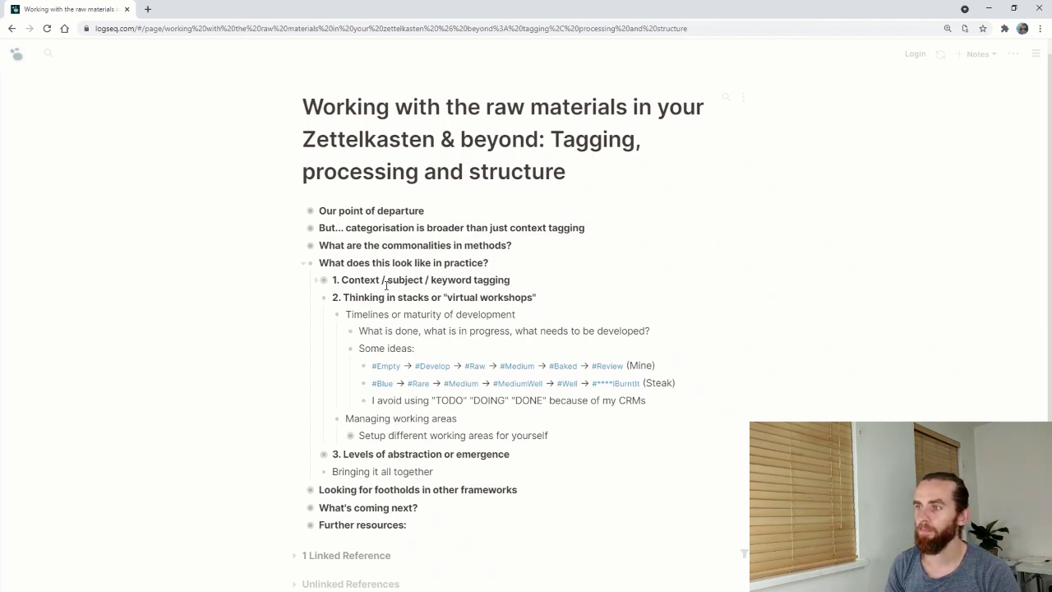
Expand "Setup different working areas for yourself" under "Managing working areas", and return the cursor to the section 2 heading
{"action": "key", "text": "Down"}
{"action": "key", "text": "Down"}
{"action": "key", "text": "Down"}
{"action": "key", "text": "Down"}
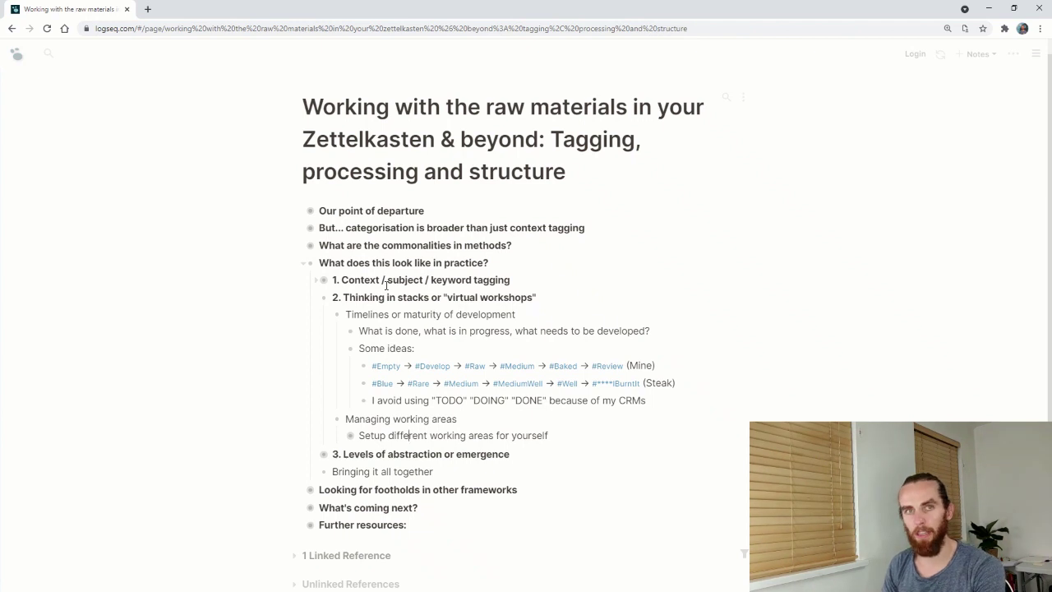
{"action": "key", "text": "ctrl+Down"}
{"action": "key", "text": "Down"}
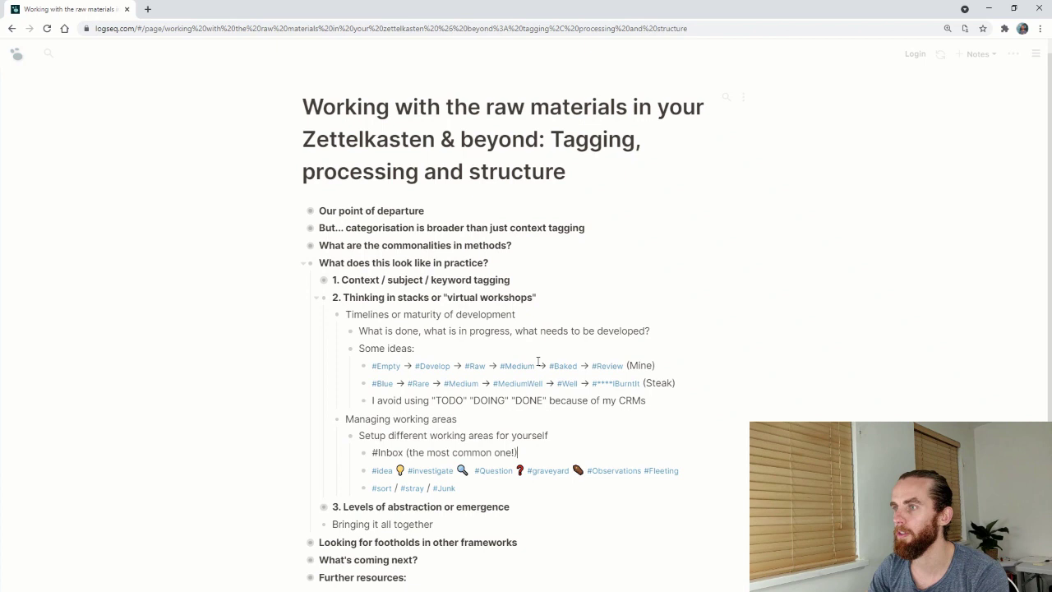
{"action": "left_click", "coordinate": [455, 304]}
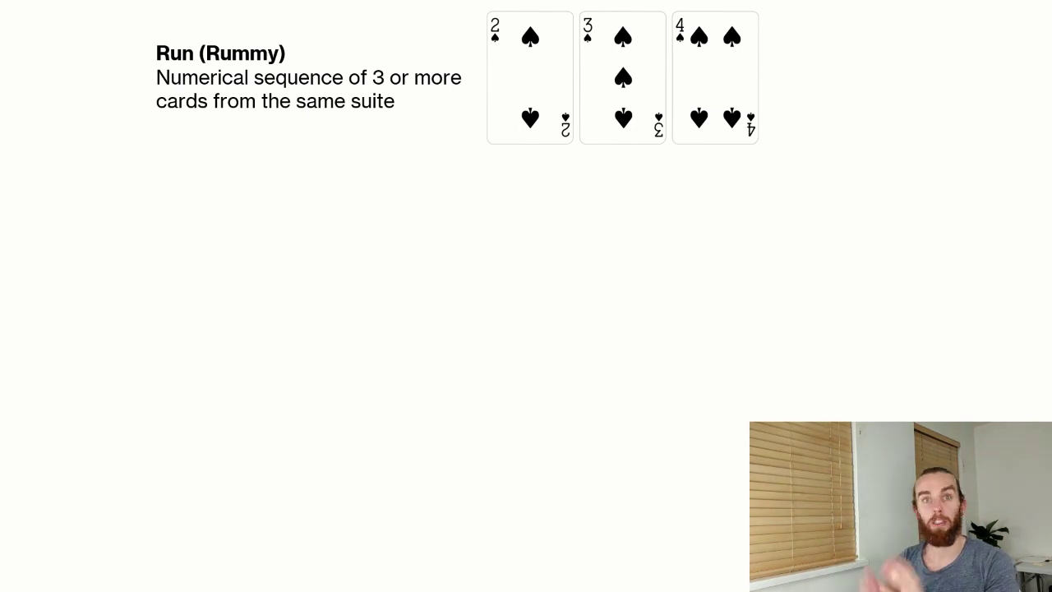
{"action": "key", "text": "Right"}
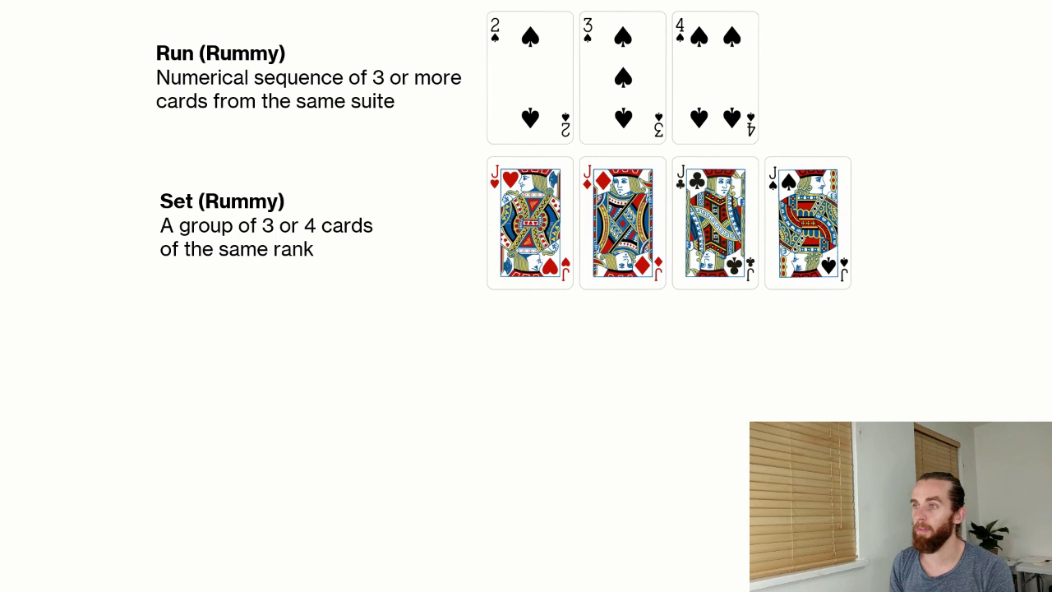
{"action": "key", "text": "Right"}
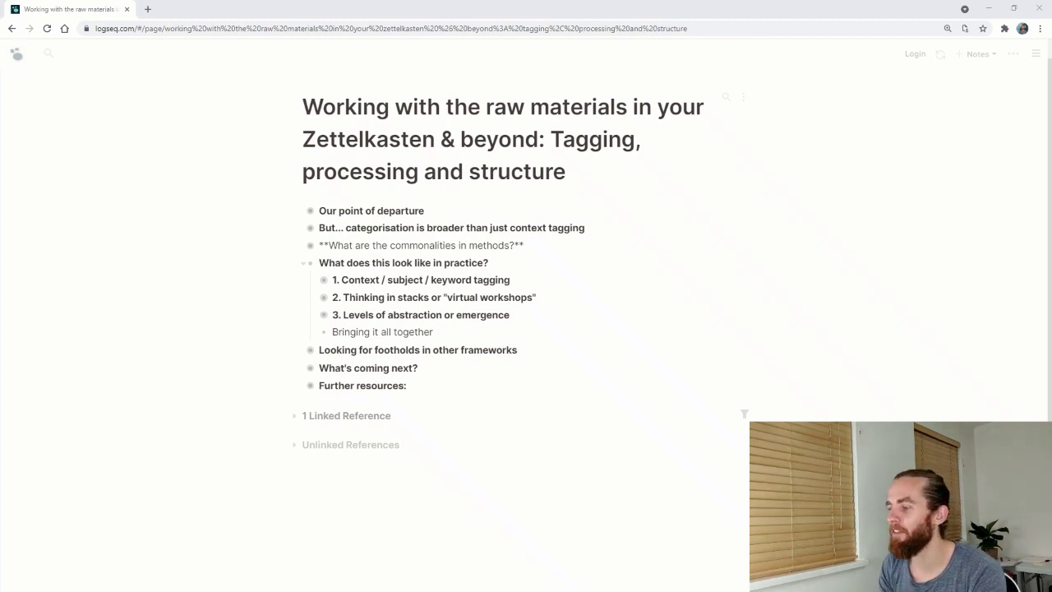
Expand "Looking for footholds in other frameworks" and its first nested bullet, "Linking Your Thinking Methodology"
{"action": "left_click", "coordinate": [530, 353]}
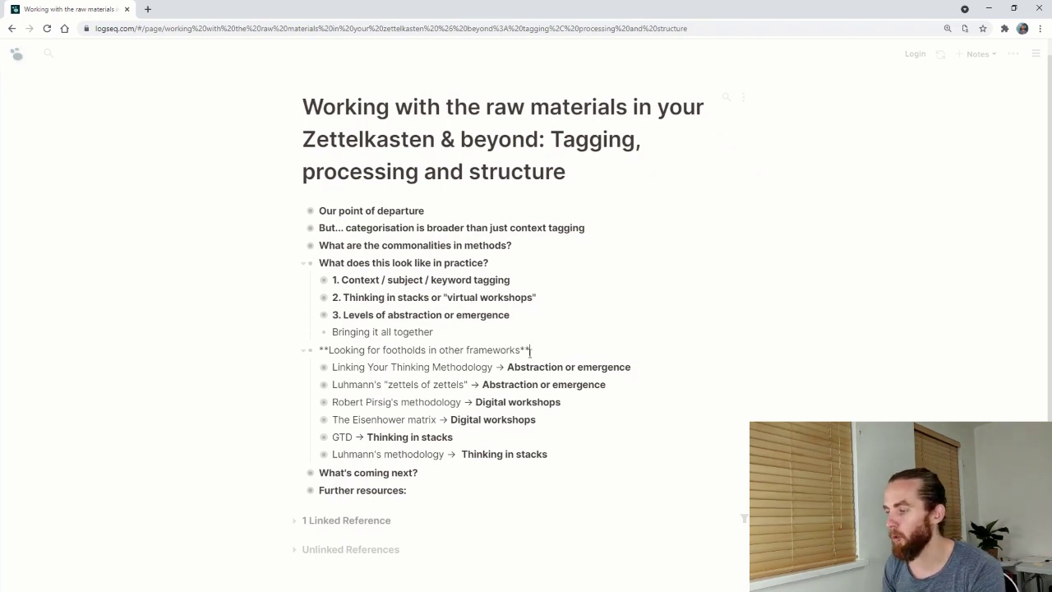
{"action": "key", "text": "Down"}
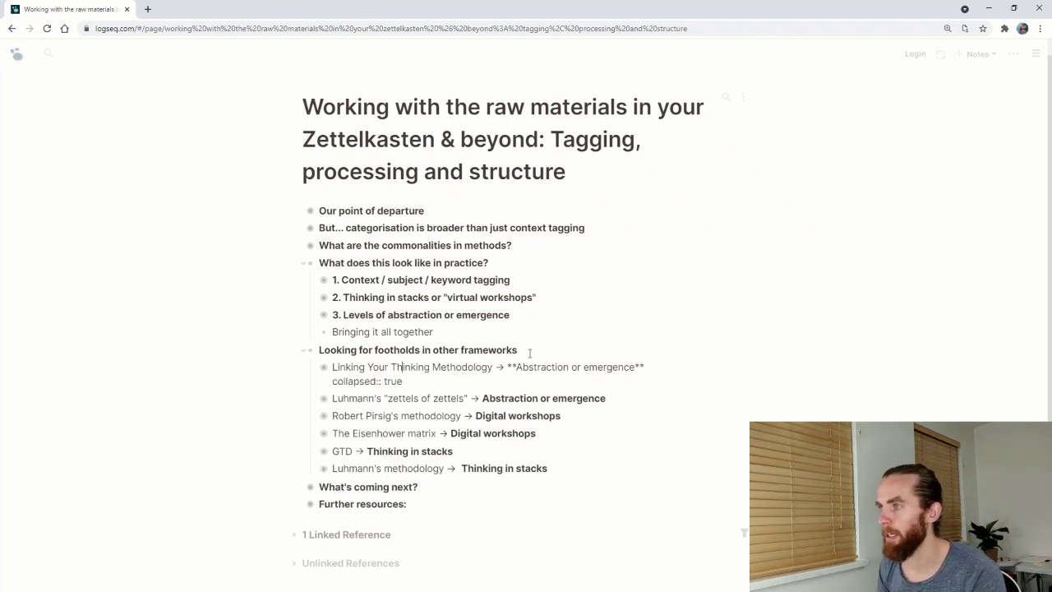
{"action": "key", "text": "ctrl+Down"}
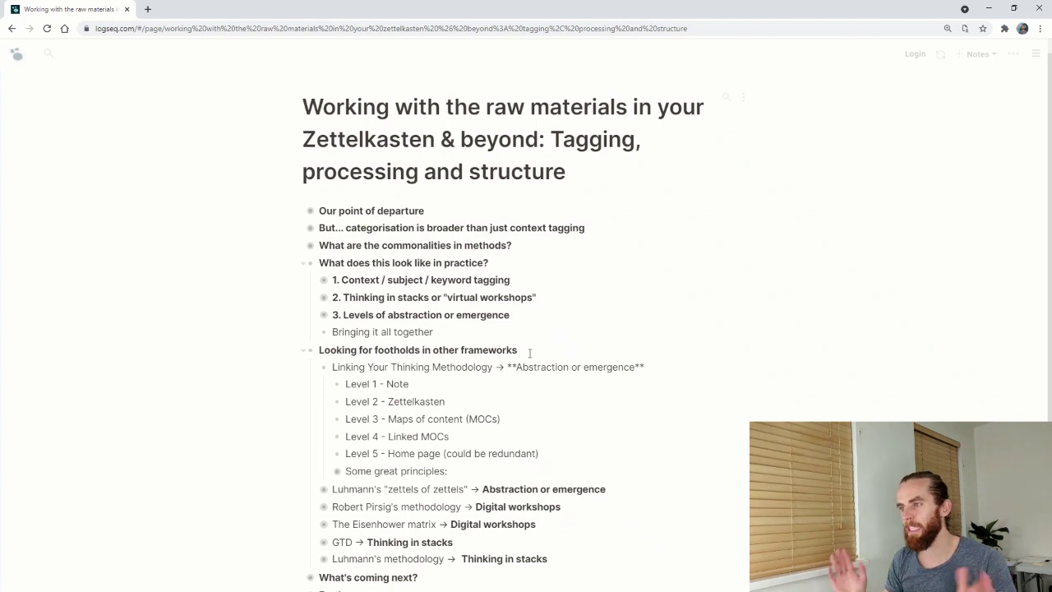
Expand "Some great principles:" to read its sub-bullets, and collapse the "Linking Your Thinking Methodology" bullet
{"action": "key", "text": "Escape"}
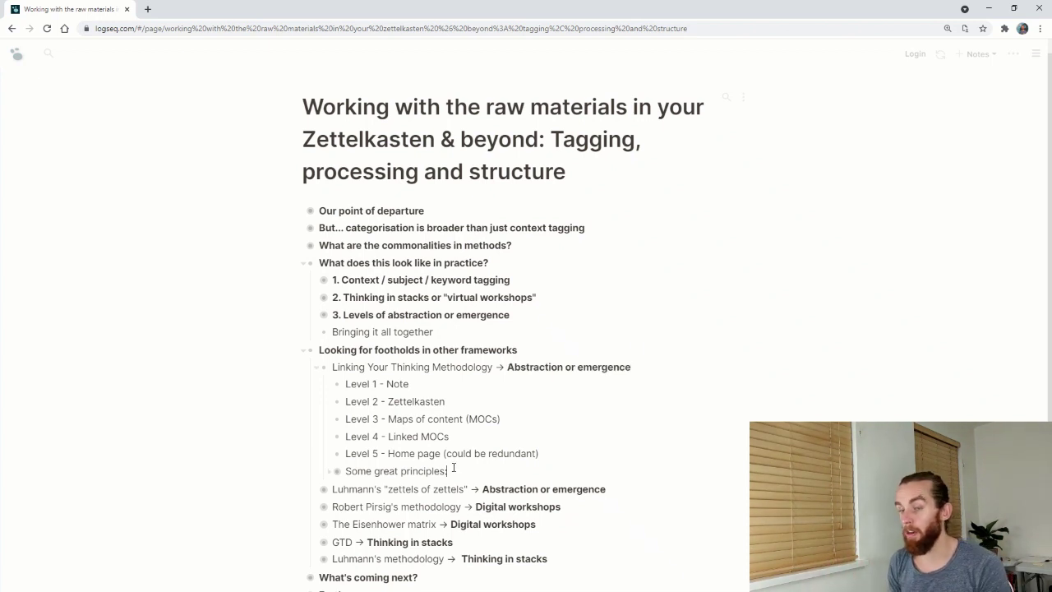
{"action": "left_click", "coordinate": [453, 467]}
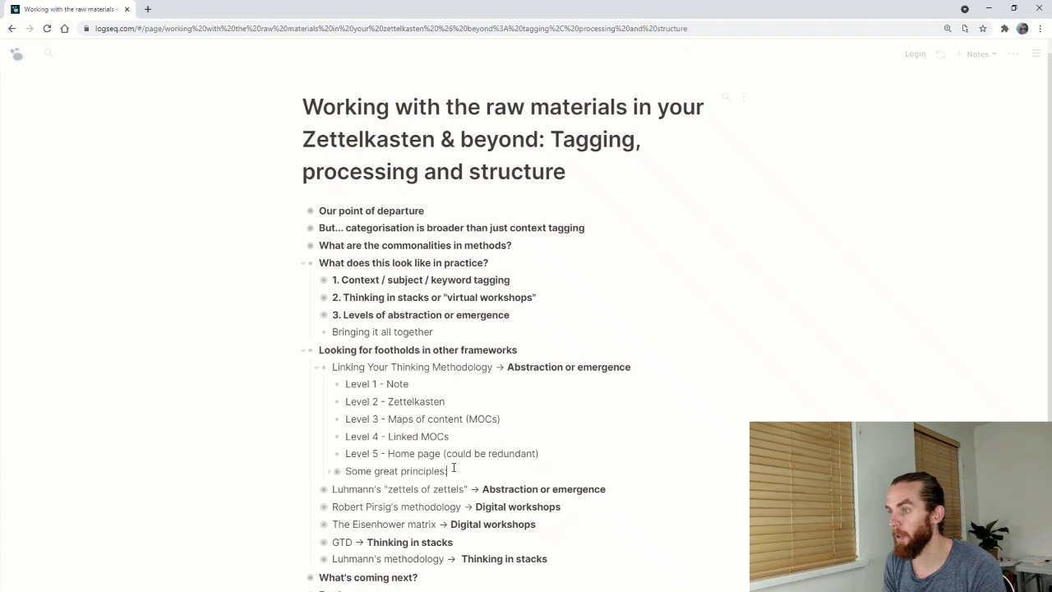
{"action": "key", "text": "ctrl+Down"}
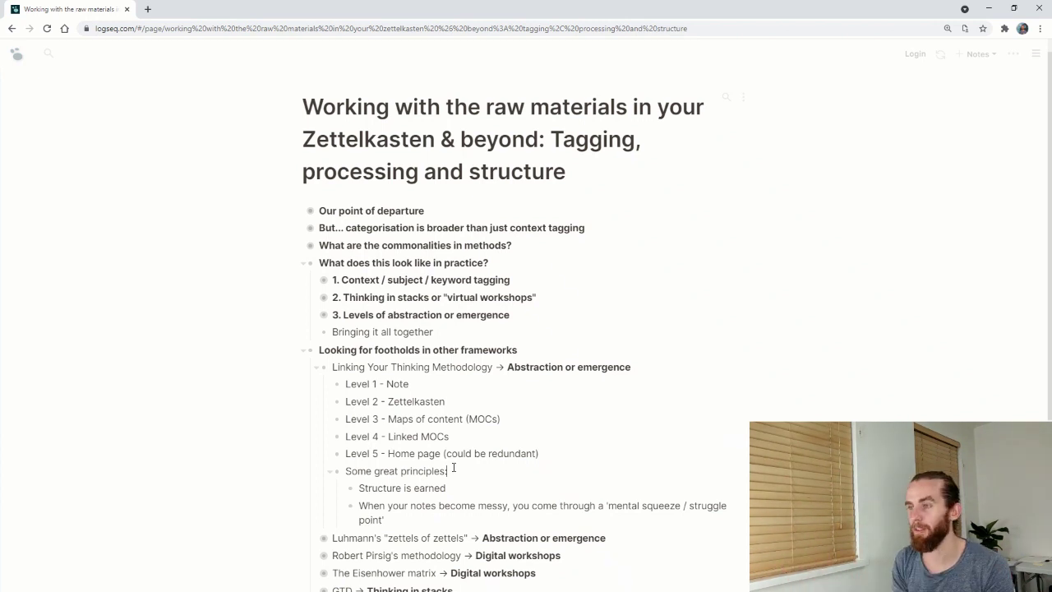
{"action": "scroll", "coordinate": [453, 468], "scroll_direction": "down", "scroll_amount": 2}
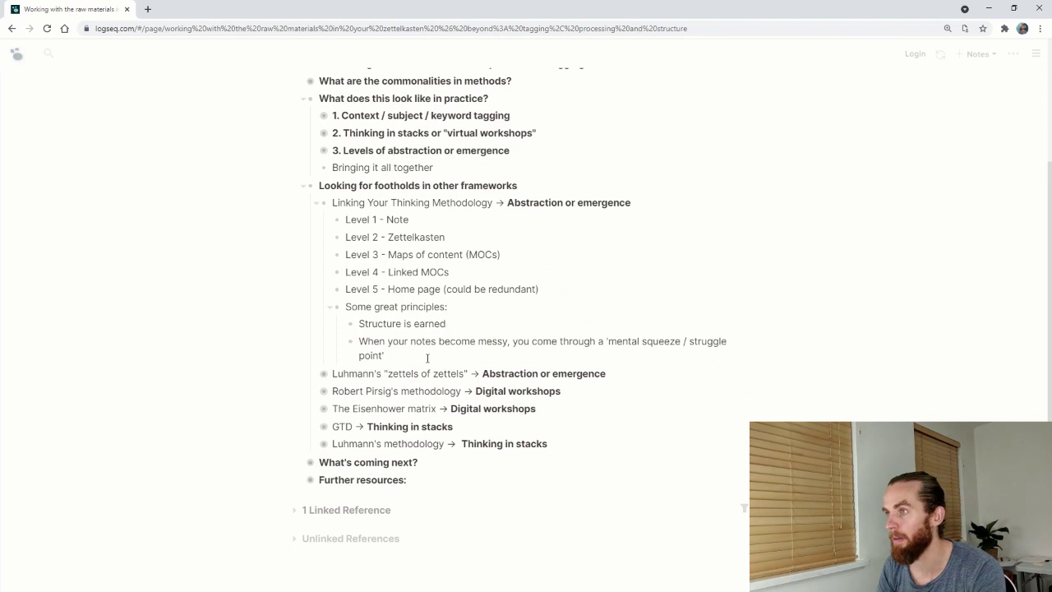
{"action": "key", "text": "Up"}
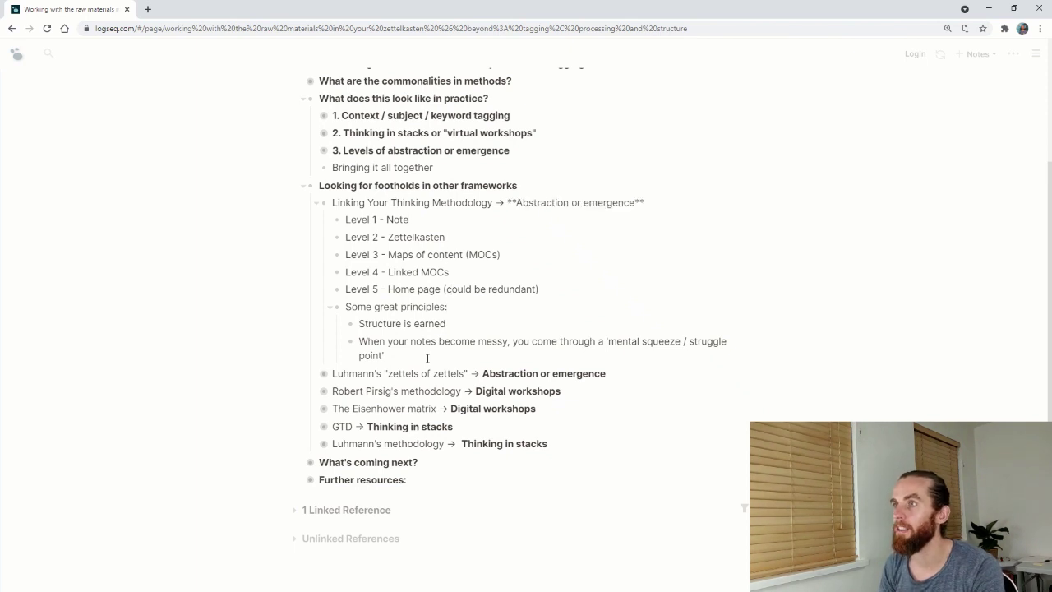
{"action": "key", "text": "ctrl+Up"}
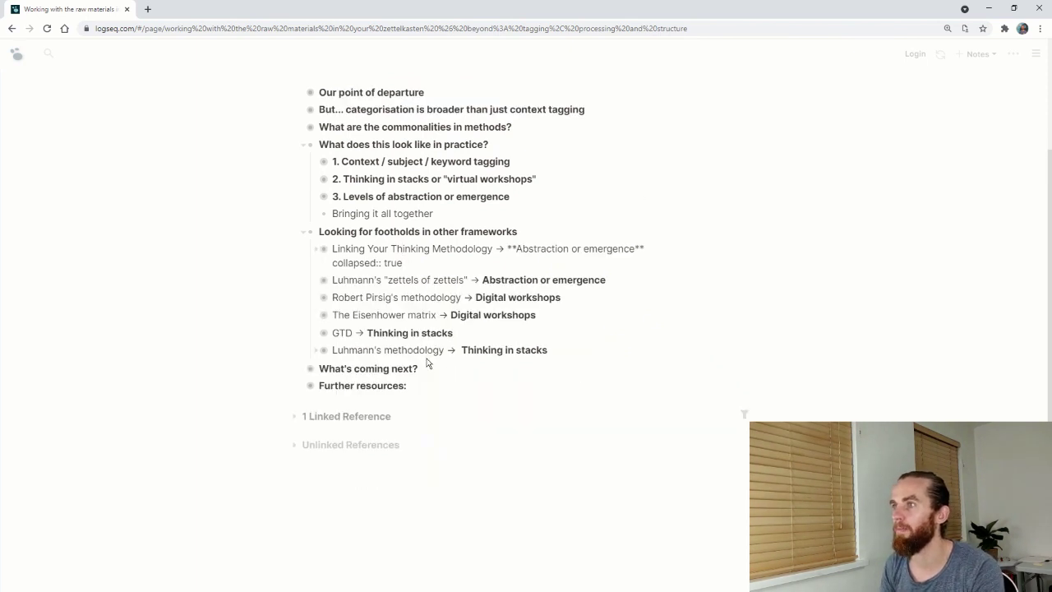
Expand the bullet Luhmann's "zettels of zettels", review its content, and collapse it
{"action": "key", "text": "Down"}
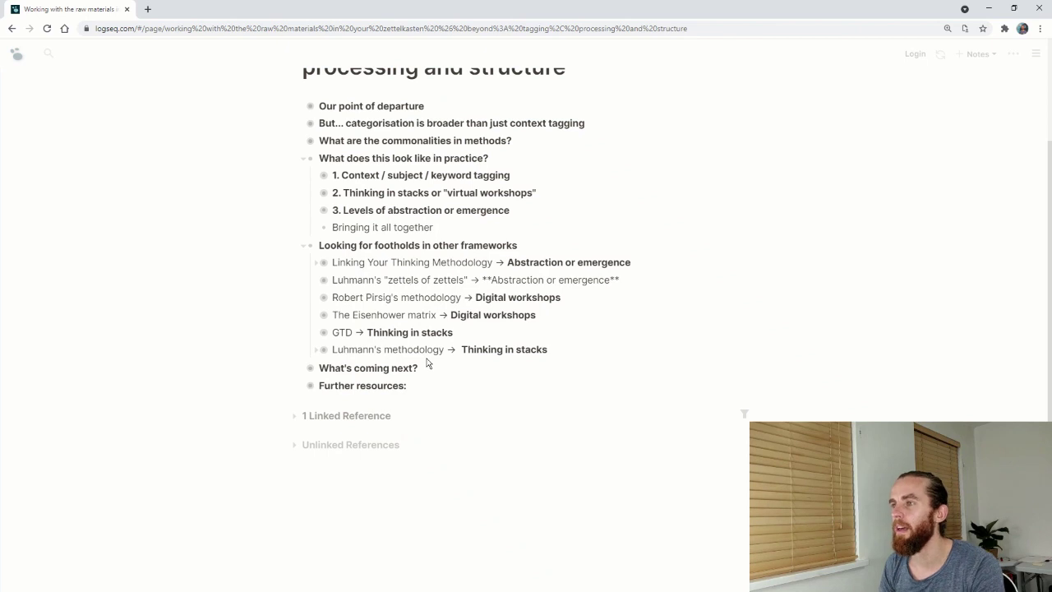
{"action": "key", "text": "ctrl+Down"}
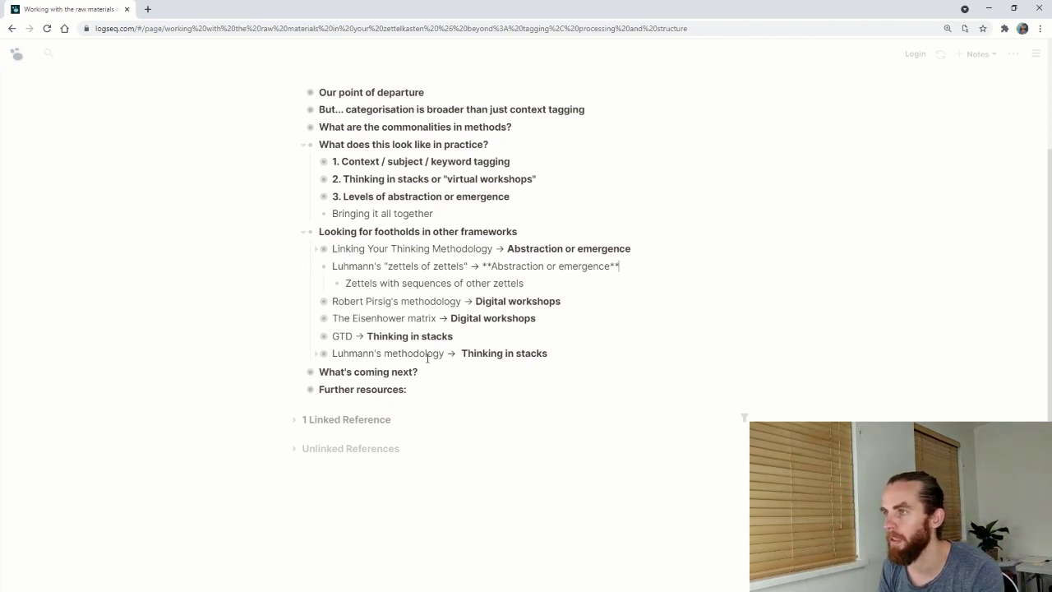
{"action": "key", "text": "ctrl+Up"}
Expand "Robert Pirsig's methodology", review its list of card categories, and collapse the bullet
{"action": "key", "text": "Down"}
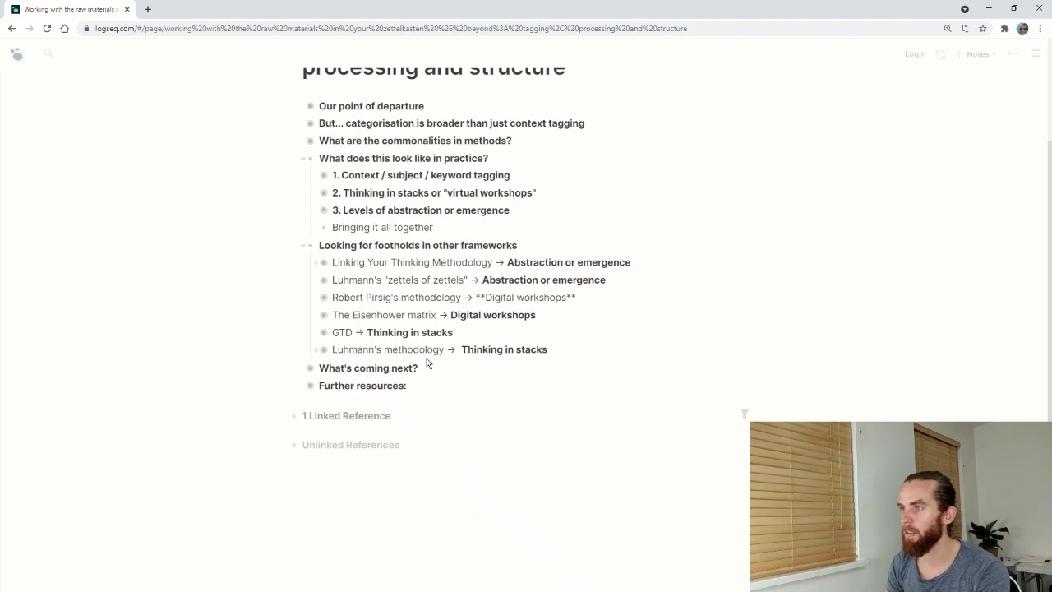
{"action": "key", "text": "ctrl+Down"}
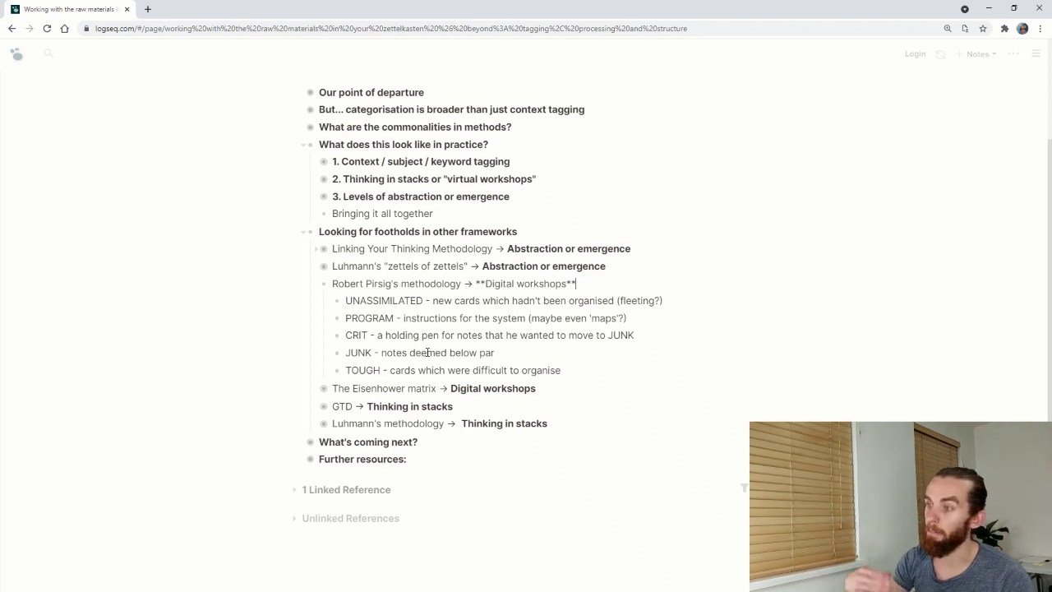
{"action": "key", "text": "ctrl+Up"}
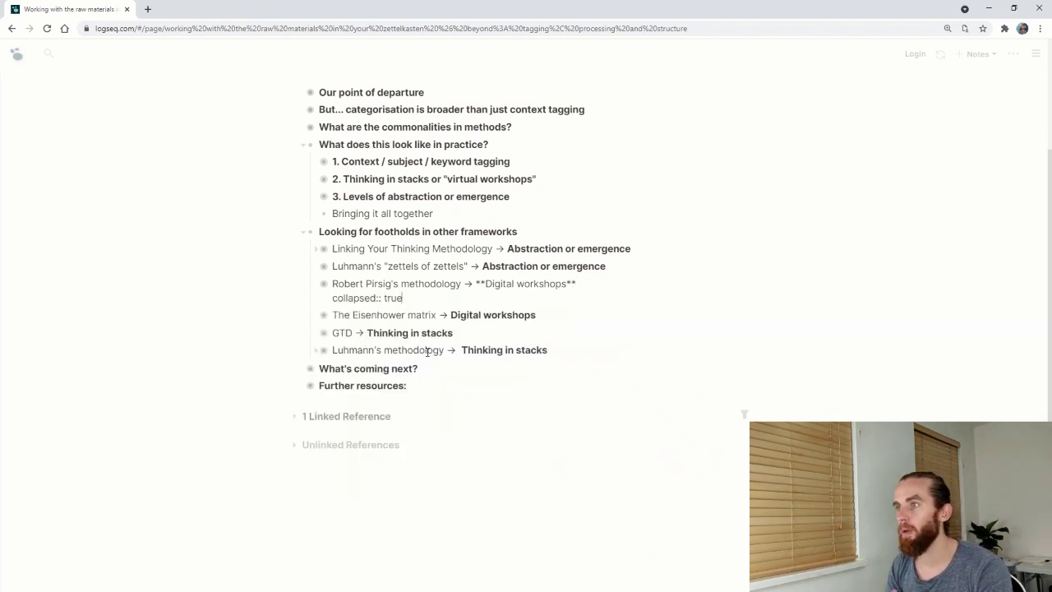
Expand "The Eisenhower matrix" to review its urgency and importance tags, and collapse the bullet
{"action": "key", "text": "Down"}
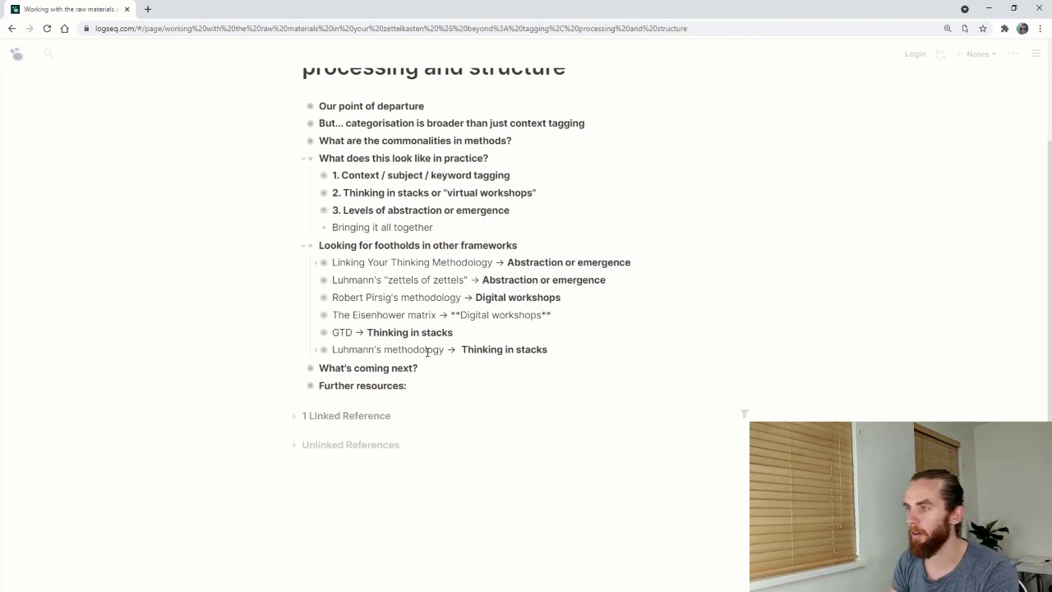
{"action": "key", "text": "ctrl+Down"}
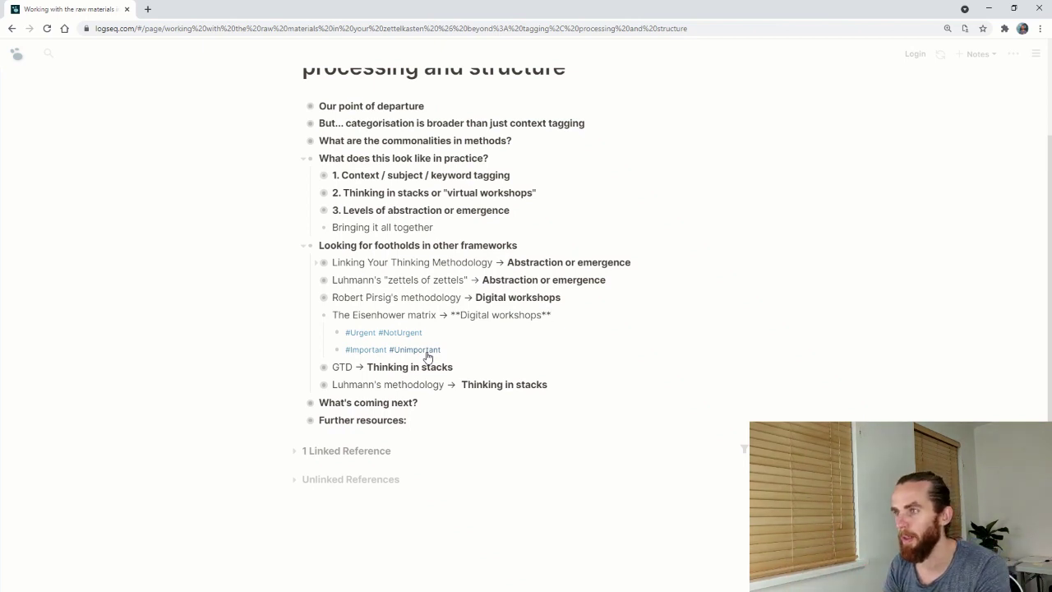
{"action": "key", "text": "ctrl+Up"}
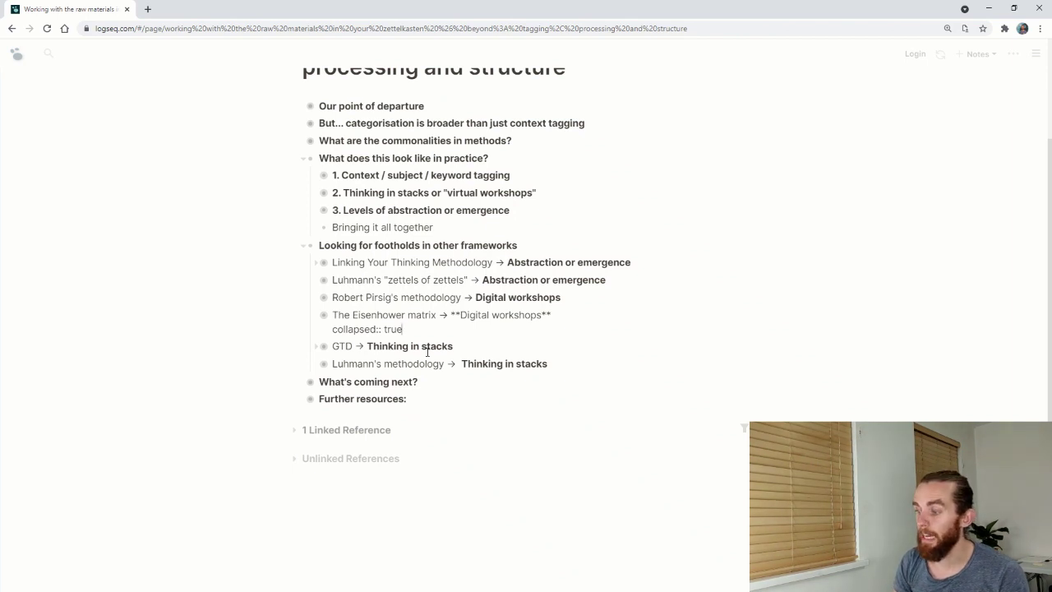
Rename "GTD" to "Getting Things Done" in its bullet, and expand the bullet to review its items before collapsing it
{"action": "left_click", "coordinate": [428, 348]}
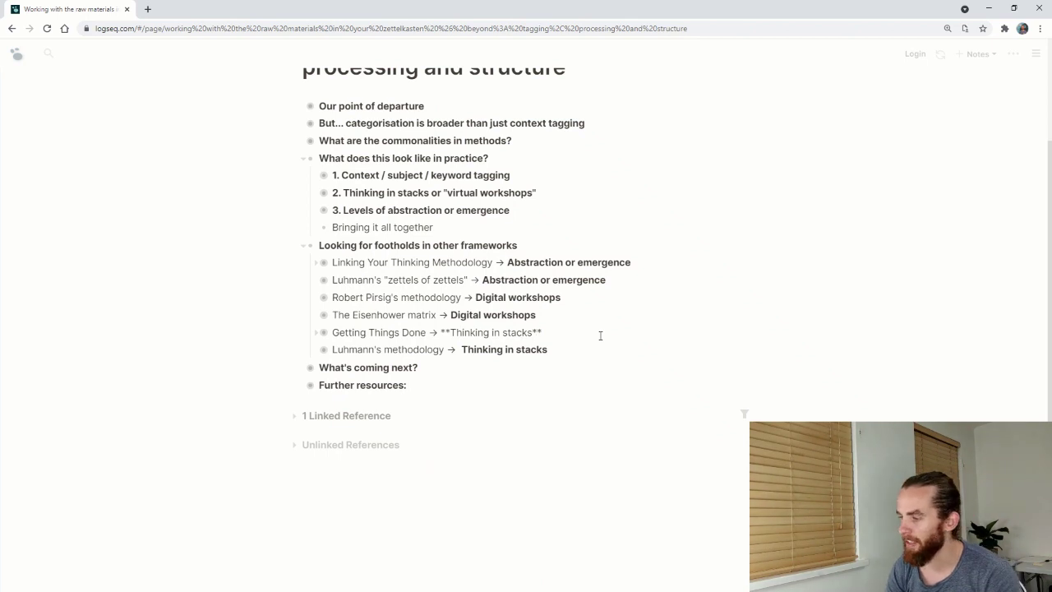
{"action": "key", "text": "ctrl+Down"}
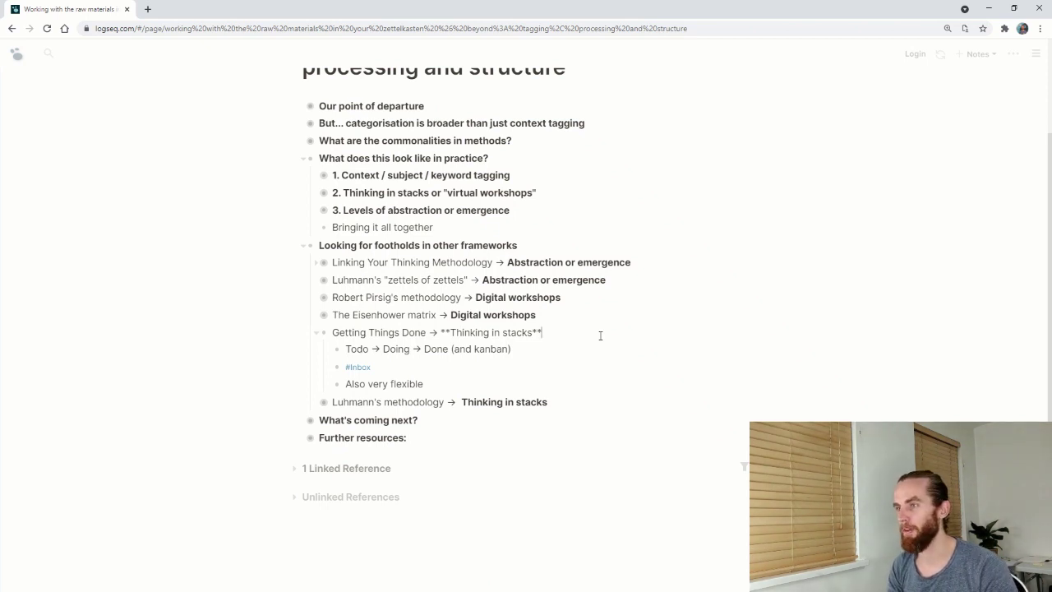
{"action": "key", "text": "ctrl+Up"}
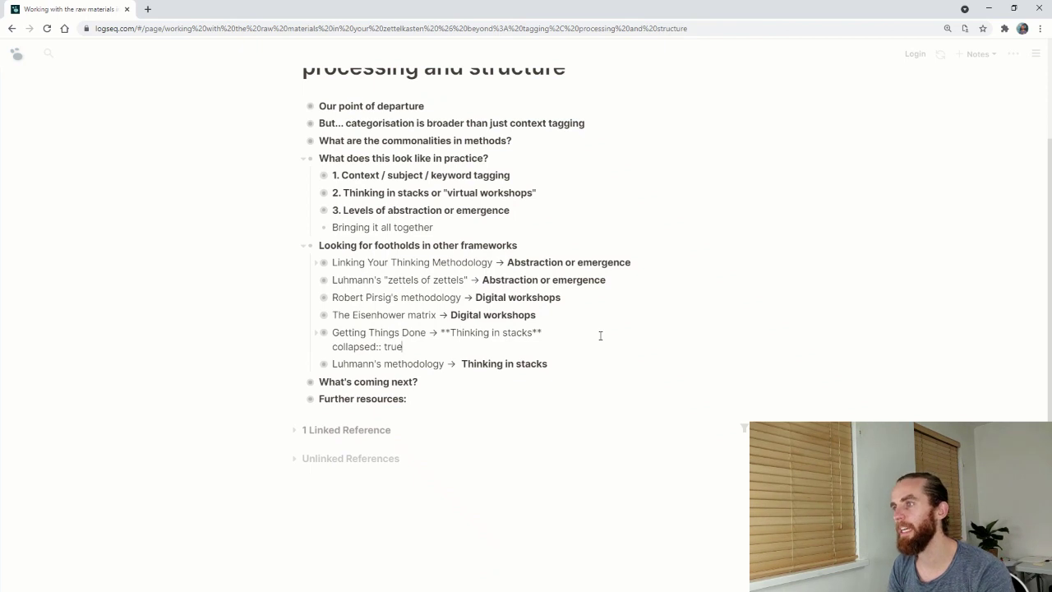
Collapse "Looking for footholds in other frameworks" and expand the sections "What's coming next?" and "Further resources:"
{"action": "key", "text": "Down"}
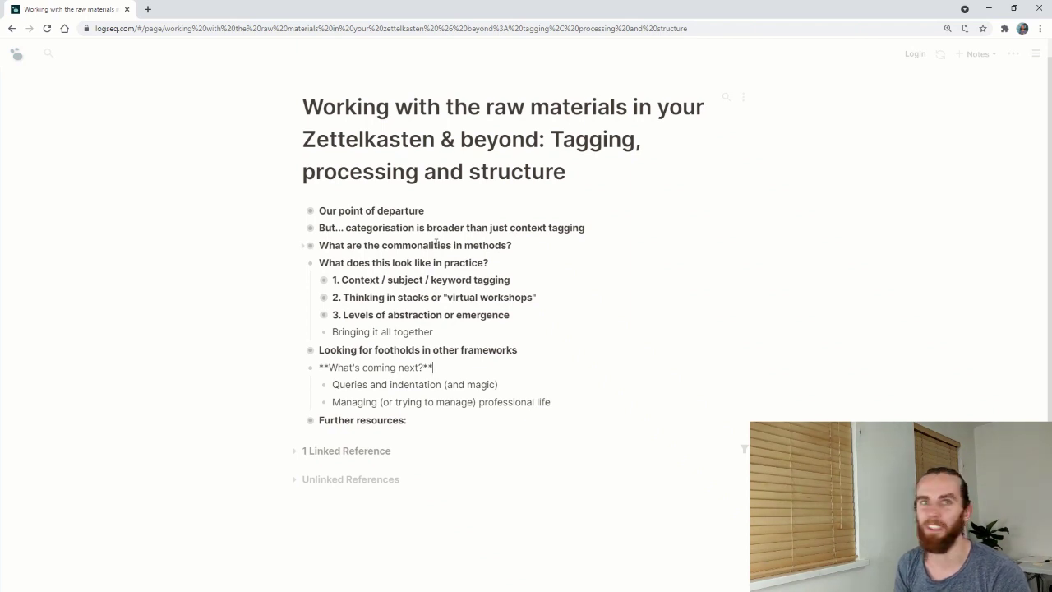
{"action": "key", "text": "Down"}
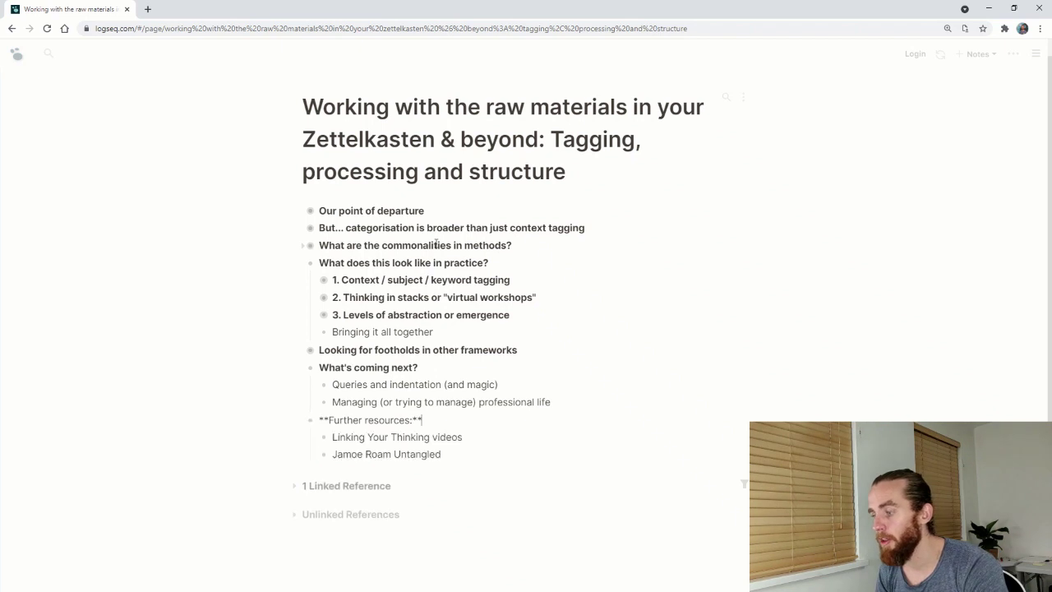